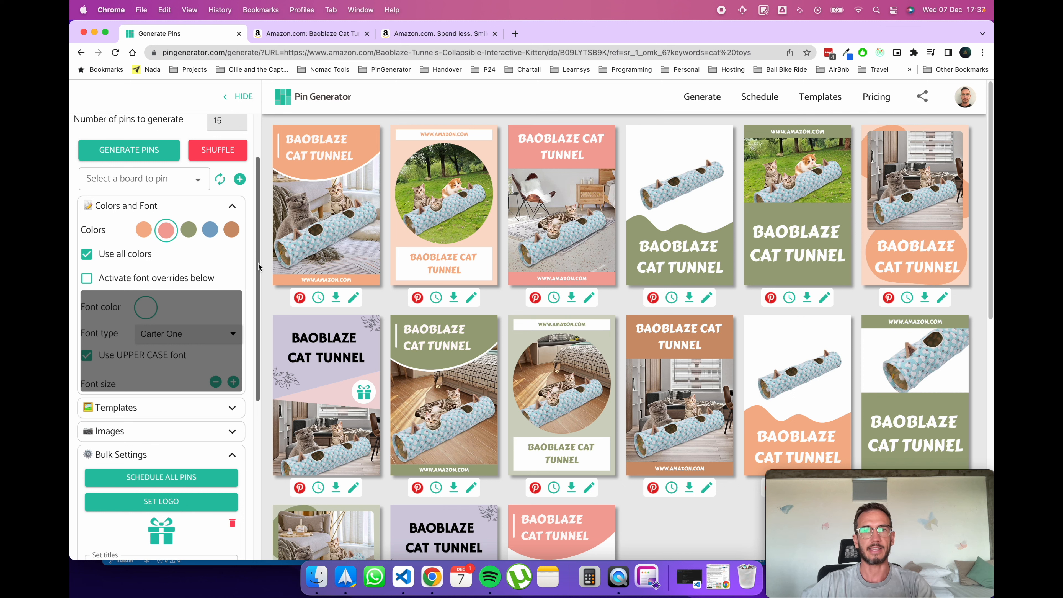
# Try activating the font overrides for all pins and check the font type choices
pyautogui.click(187, 278)
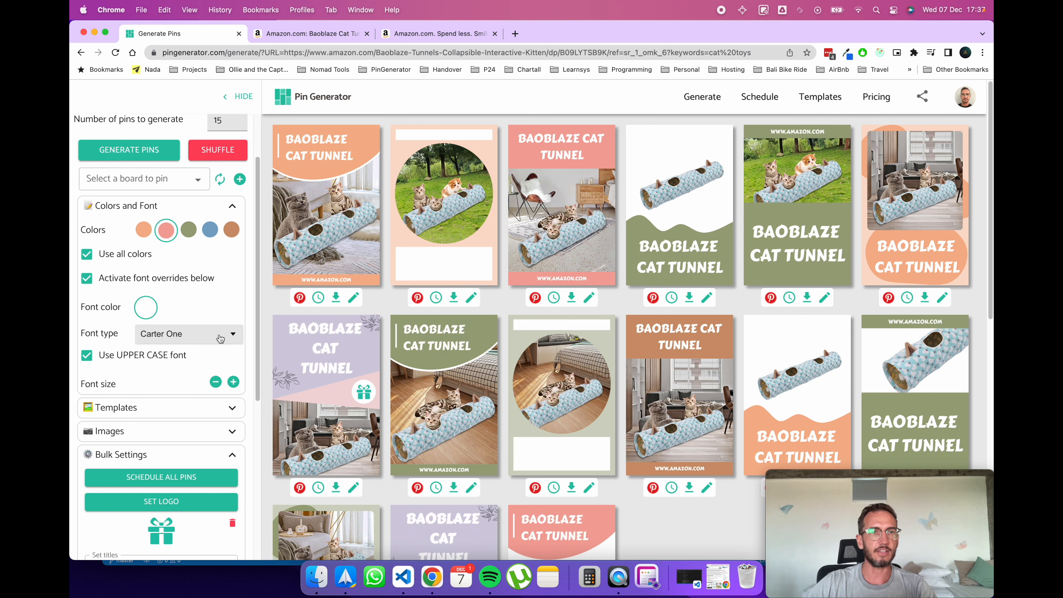
pyautogui.click(219, 337)
pyautogui.click(151, 338)
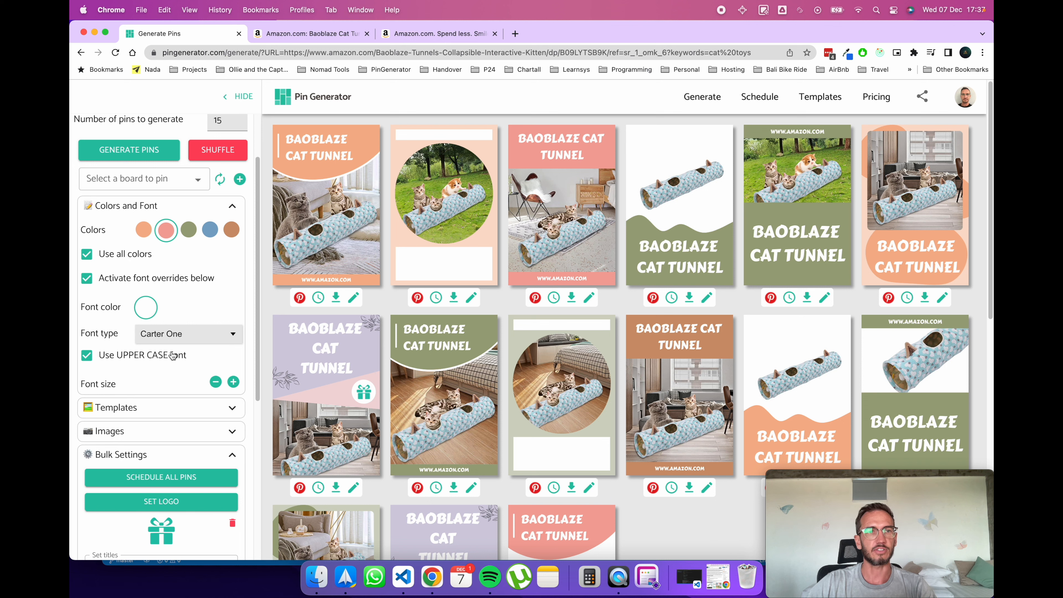
pyautogui.click(140, 280)
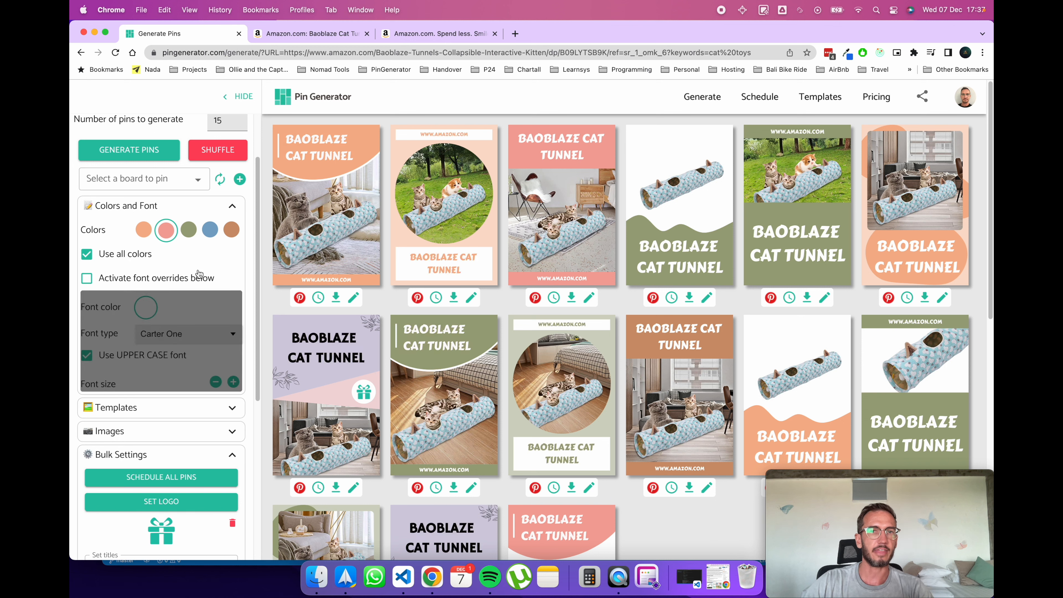
# Close the color and font settings and browse your own templates in the template settings
pyautogui.scroll(-1, 205, 300)
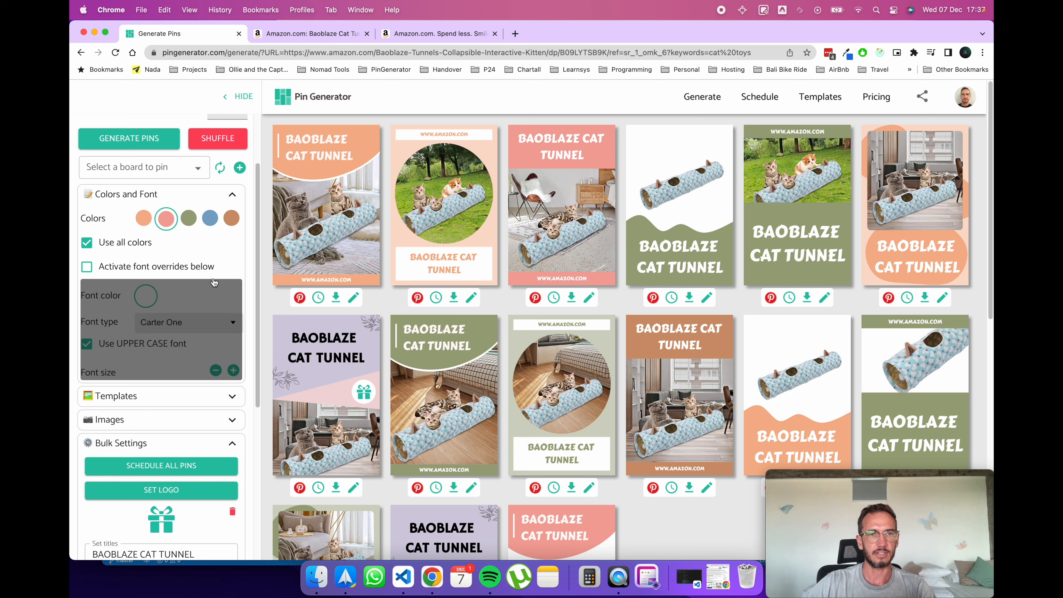
pyautogui.scroll(-2, 231, 197)
pyautogui.click(232, 145)
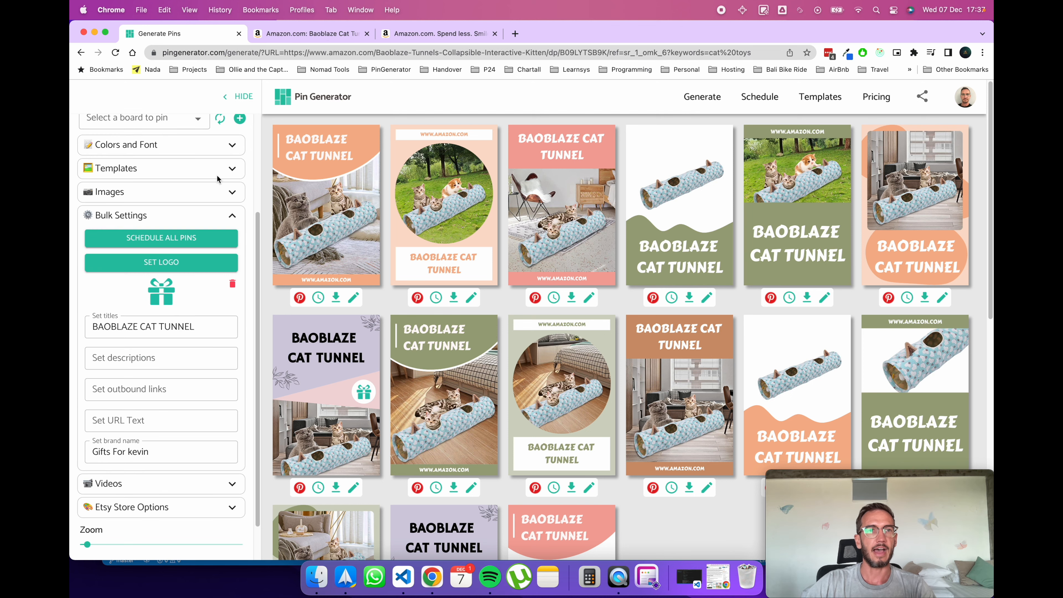
pyautogui.click(223, 168)
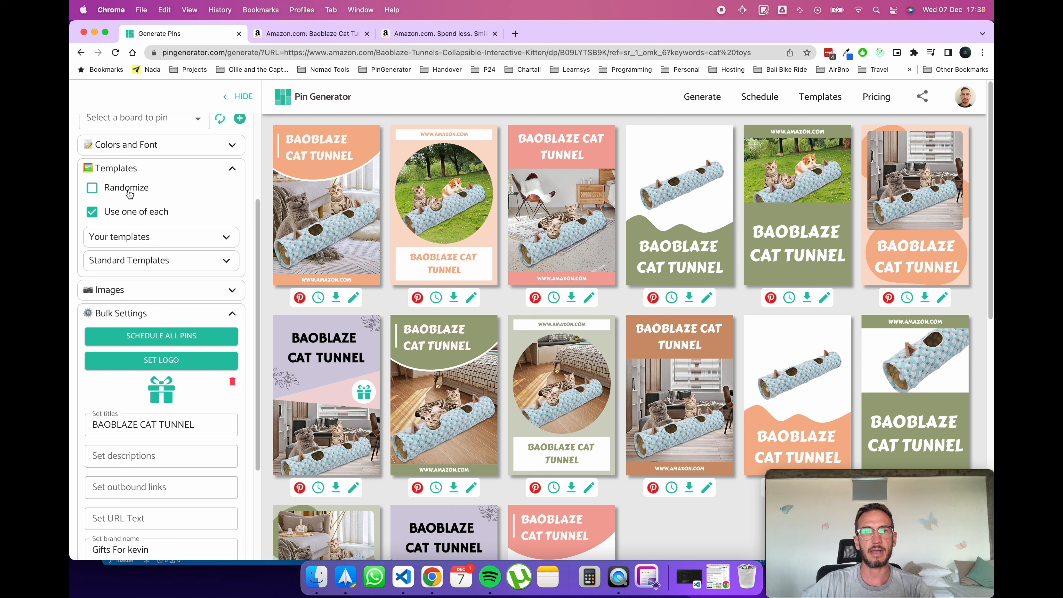
pyautogui.click(184, 235)
pyautogui.scroll(-2, 191, 279)
pyautogui.scroll(-5, 191, 278)
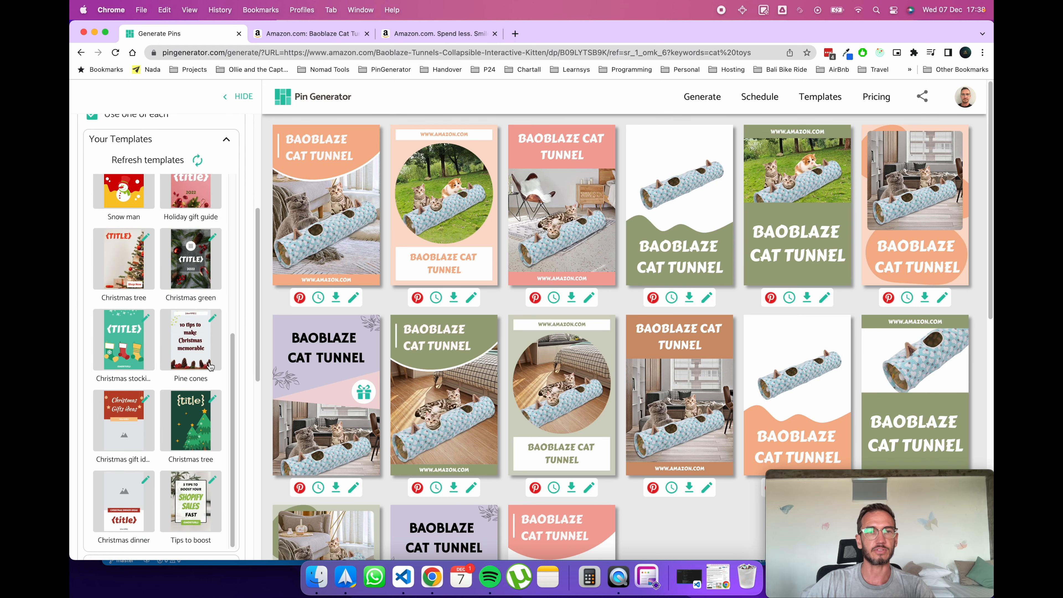
# Open the Templates page in a new tab and open the "Blocks - pastel (copy)" template in the template builder
pyautogui.keyDown('super'); pyautogui.click(811, 102); pyautogui.keyUp('super')
pyautogui.click(307, 37)
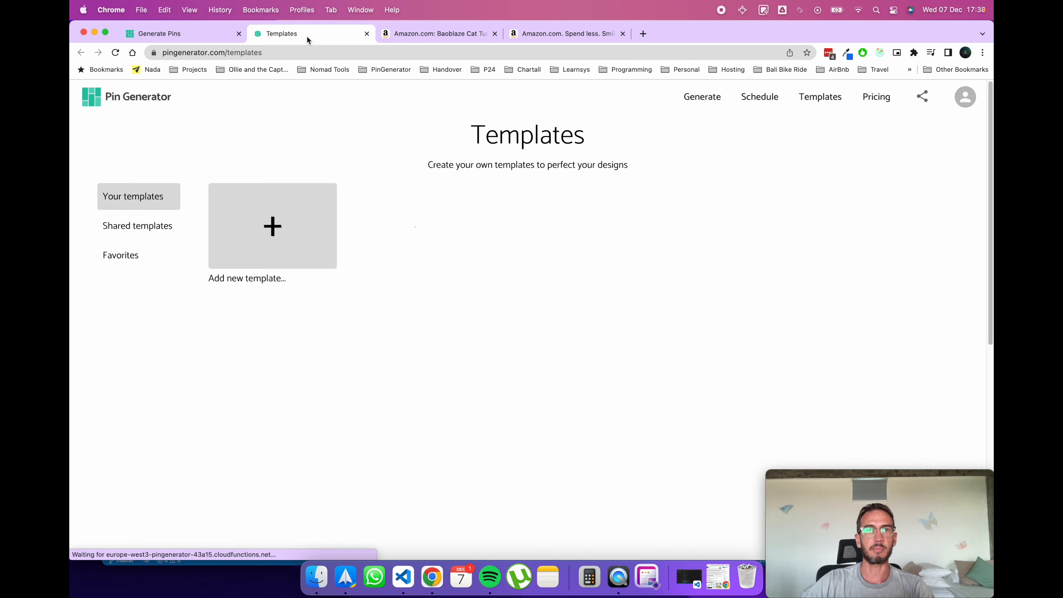
pyautogui.scroll(-2, 628, 229)
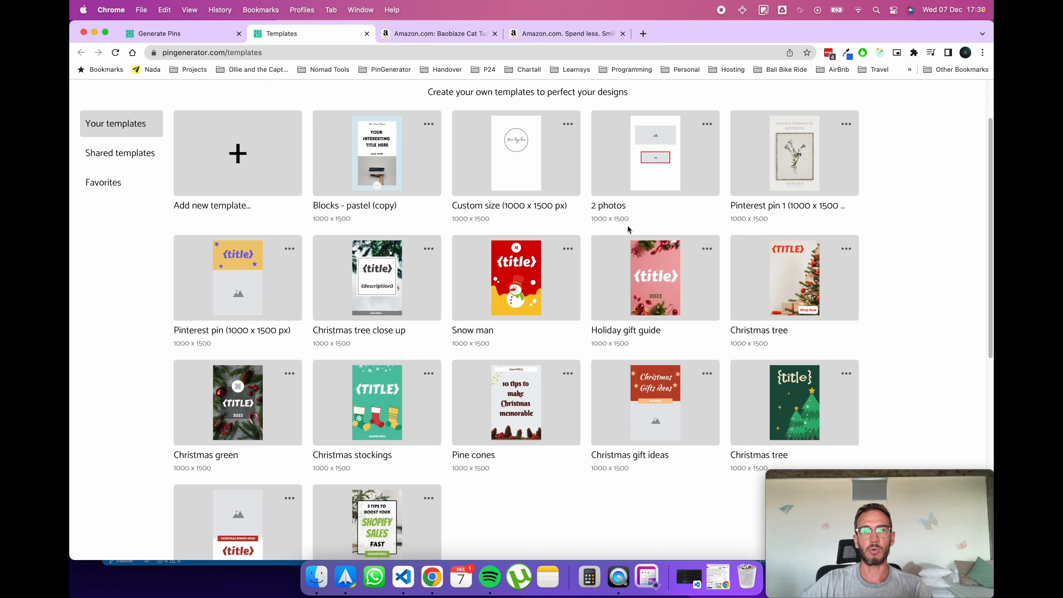
pyautogui.scroll(2, 523, 507)
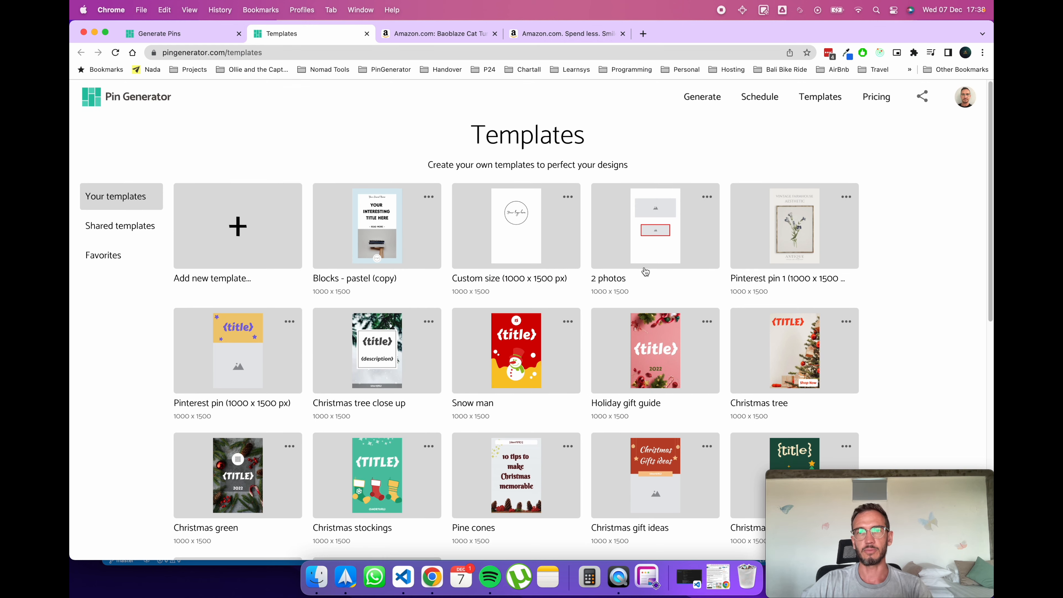
pyautogui.click(388, 230)
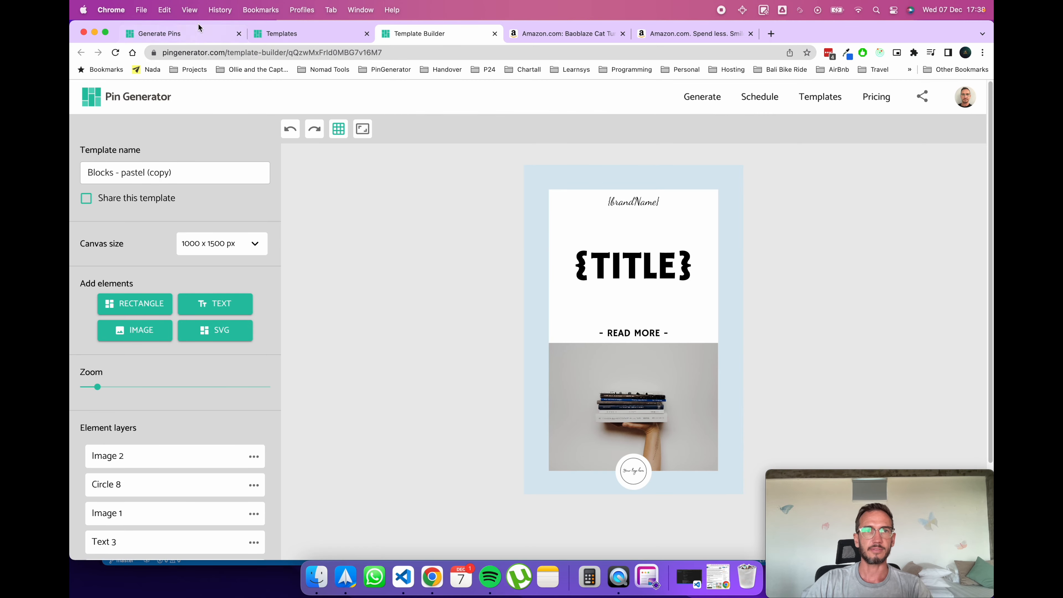
# Return to the Generate Pins page, collapse your own templates and look through the standard templates
pyautogui.click(185, 32)
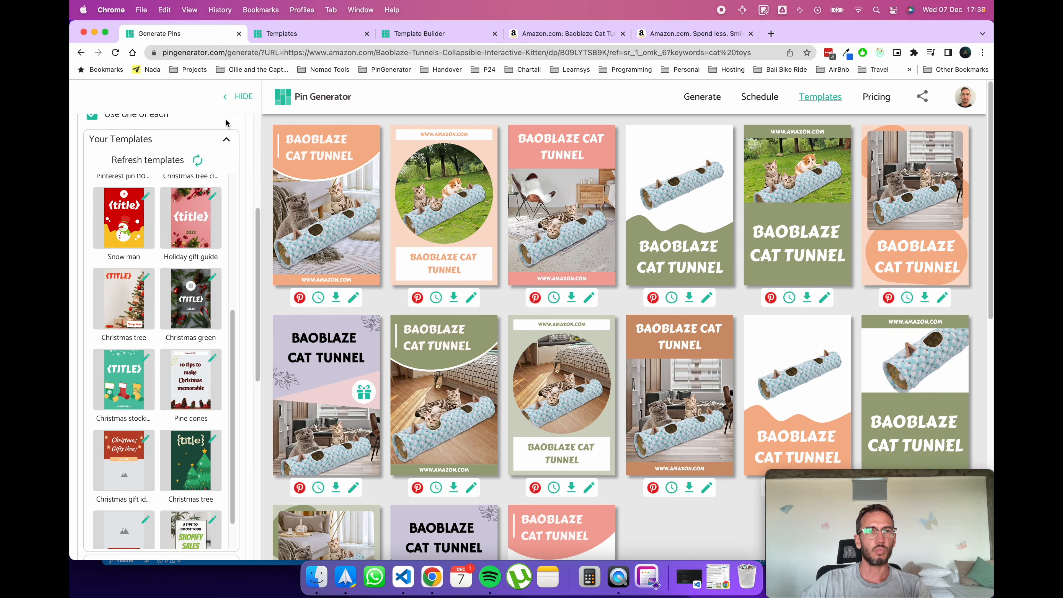
pyautogui.click(227, 141)
pyautogui.click(223, 164)
pyautogui.scroll(-15, 207, 272)
pyautogui.scroll(5, 207, 283)
pyautogui.scroll(10, 207, 276)
pyautogui.click(227, 209)
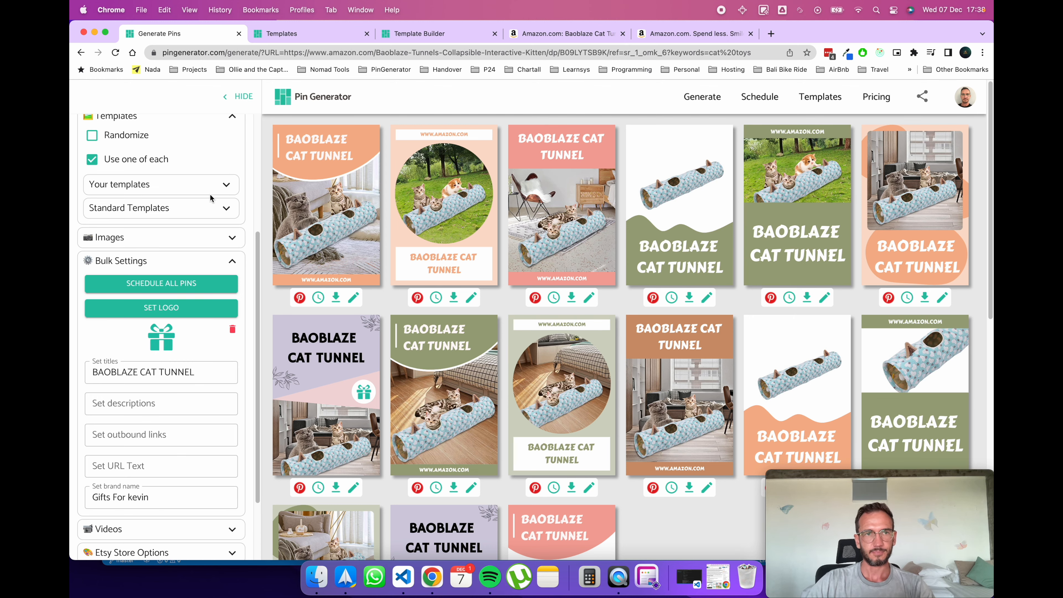
# Replace the photo in the lavender cat tunnel pin with the eyeglasses image from the image library, then collapse the image settings
pyautogui.click(222, 238)
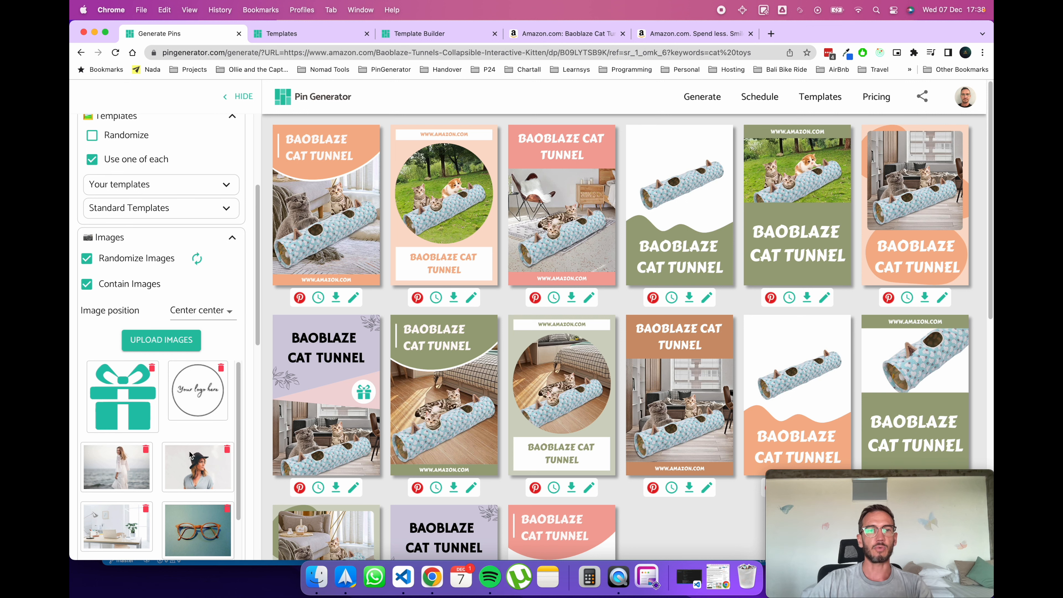
pyautogui.scroll(-3, 190, 454)
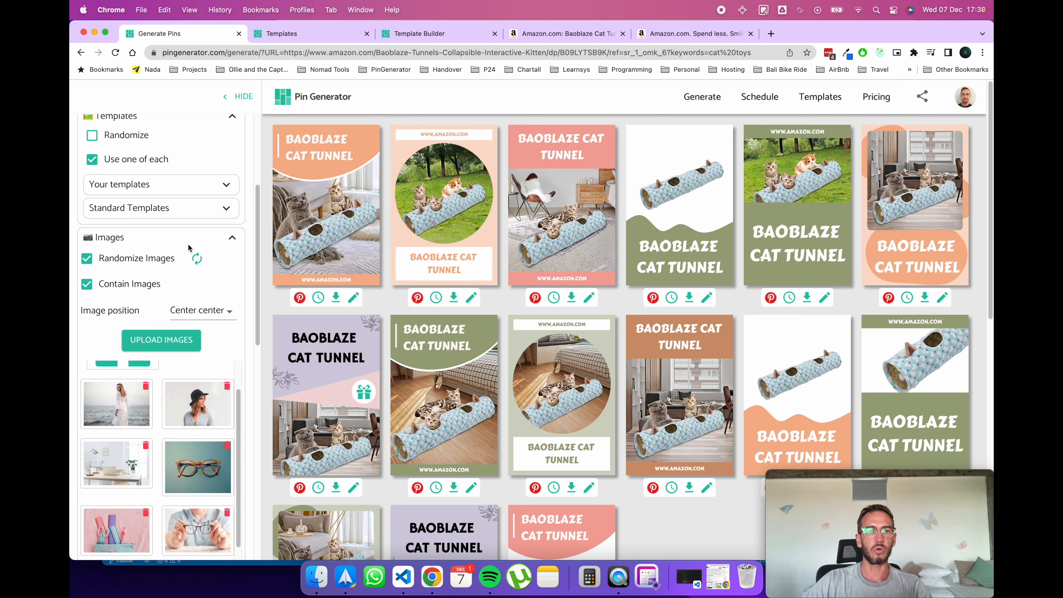
pyautogui.scroll(-3, 190, 272)
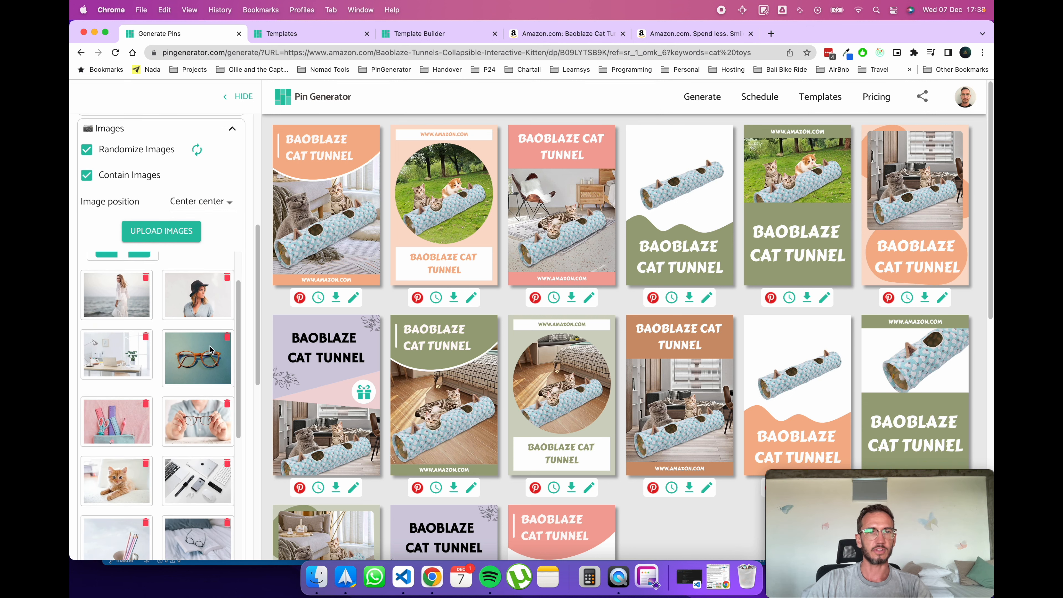
pyautogui.moveTo(187, 359); pyautogui.dragTo(302, 419)
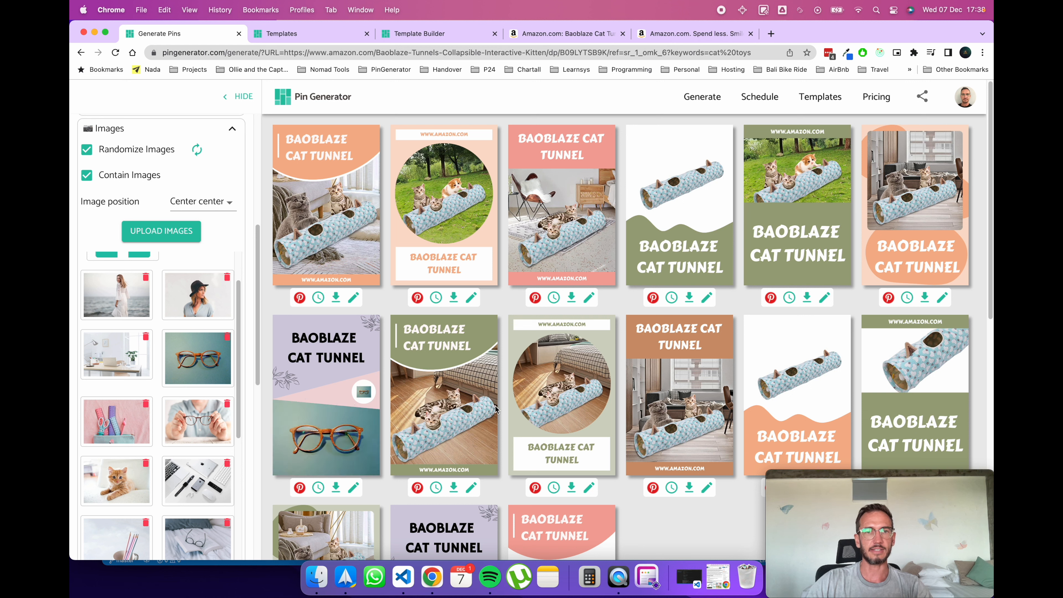
pyautogui.scroll(1, 231, 116)
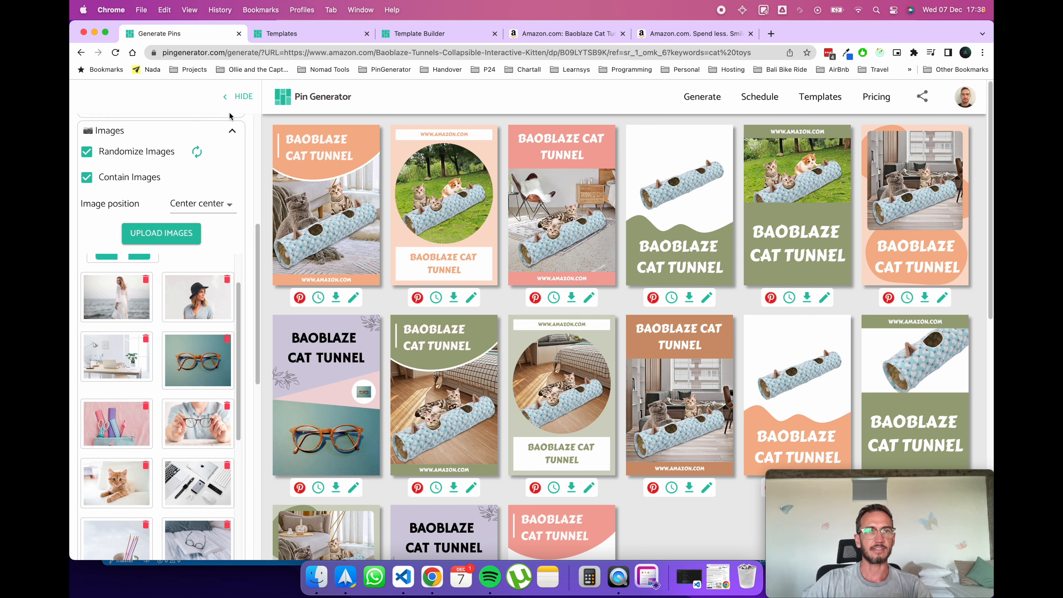
pyautogui.click(231, 131)
pyautogui.scroll(2, 176, 155)
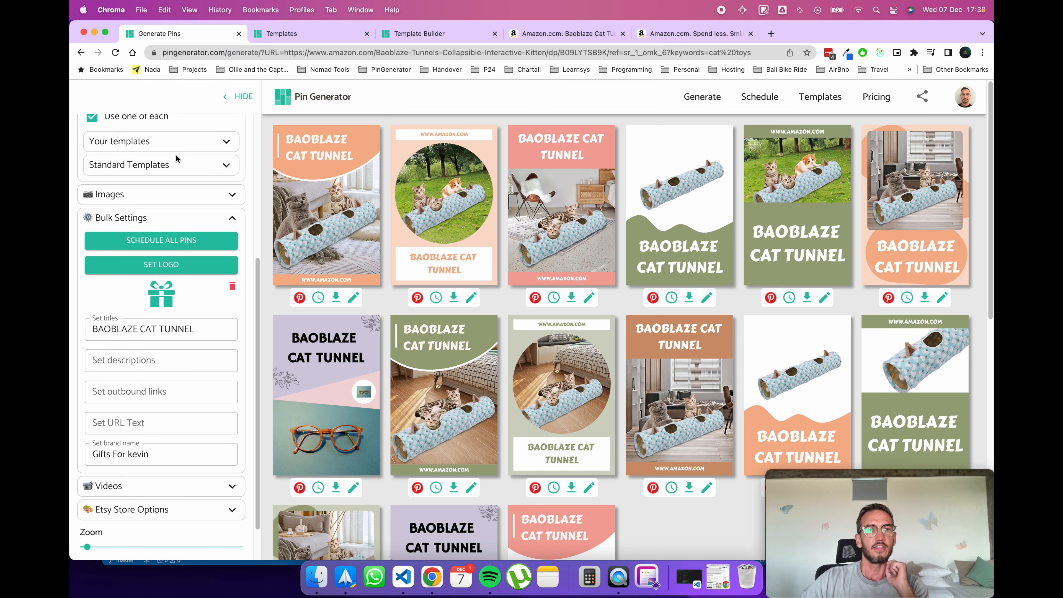
pyautogui.moveTo(169, 218); pyautogui.dragTo(96, 217)
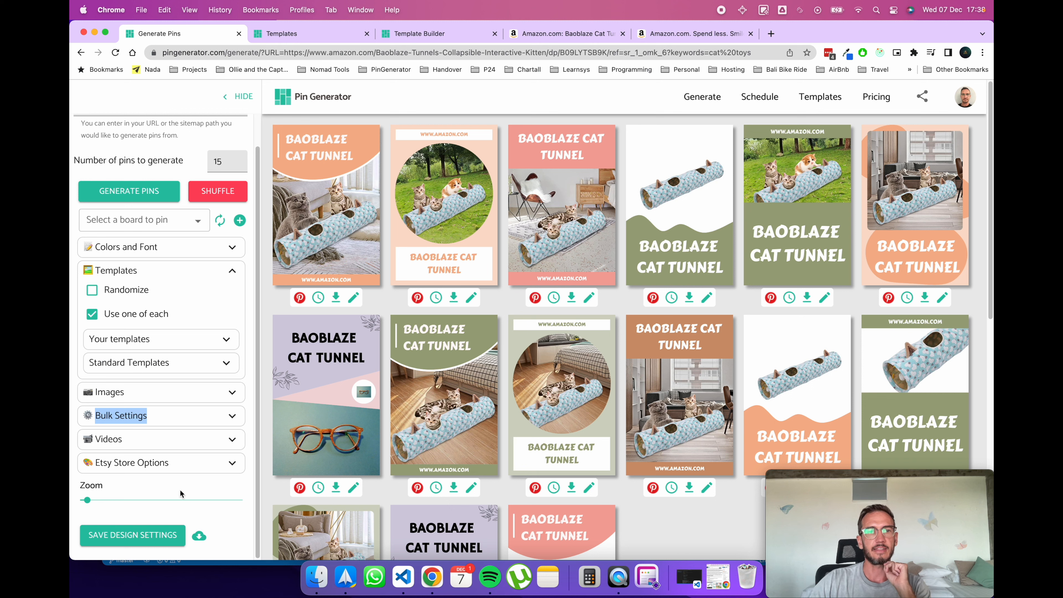
pyautogui.click(235, 416)
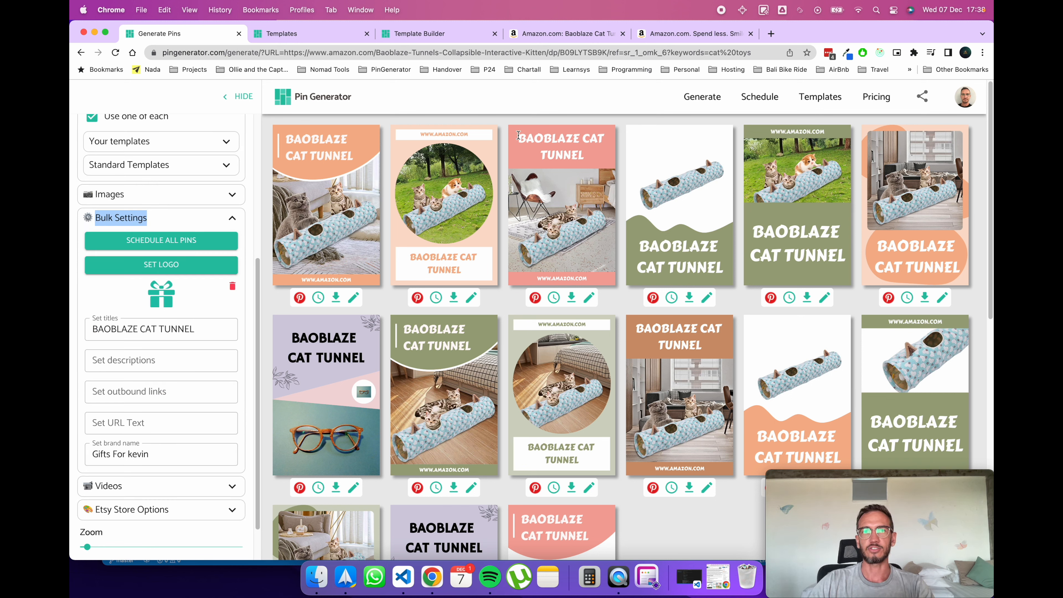
pyautogui.click(593, 153)
pyautogui.click(619, 205)
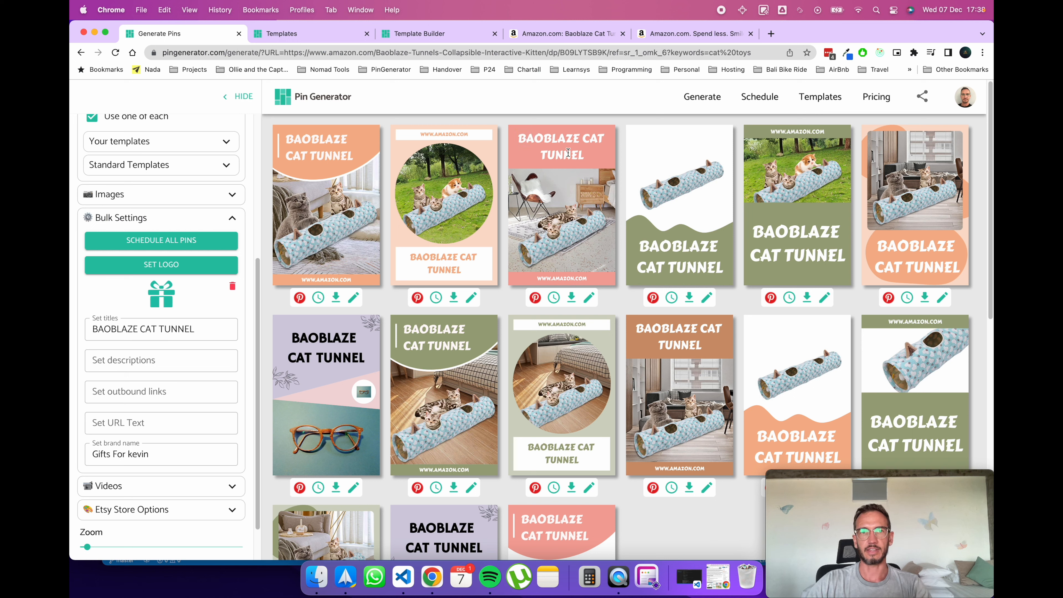
# Try copying the brand name into the bulk URL text, then clear that field
pyautogui.click(176, 454)
pyautogui.click(176, 453)
pyautogui.moveTo(187, 457)
pyautogui.mouseDown()
pyautogui.moveTo(110, 455)
pyautogui.moveTo(166, 452)
pyautogui.mouseUp()
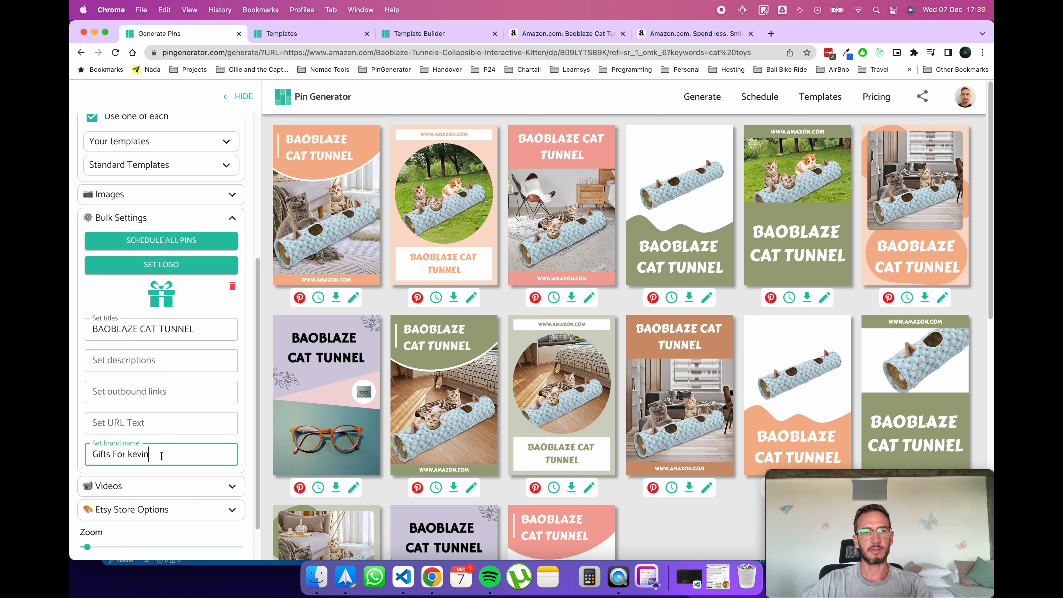
pyautogui.press('super+a')
pyautogui.press('super+c')
pyautogui.click(176, 423)
pyautogui.press('super+v')
pyautogui.press('super+a')
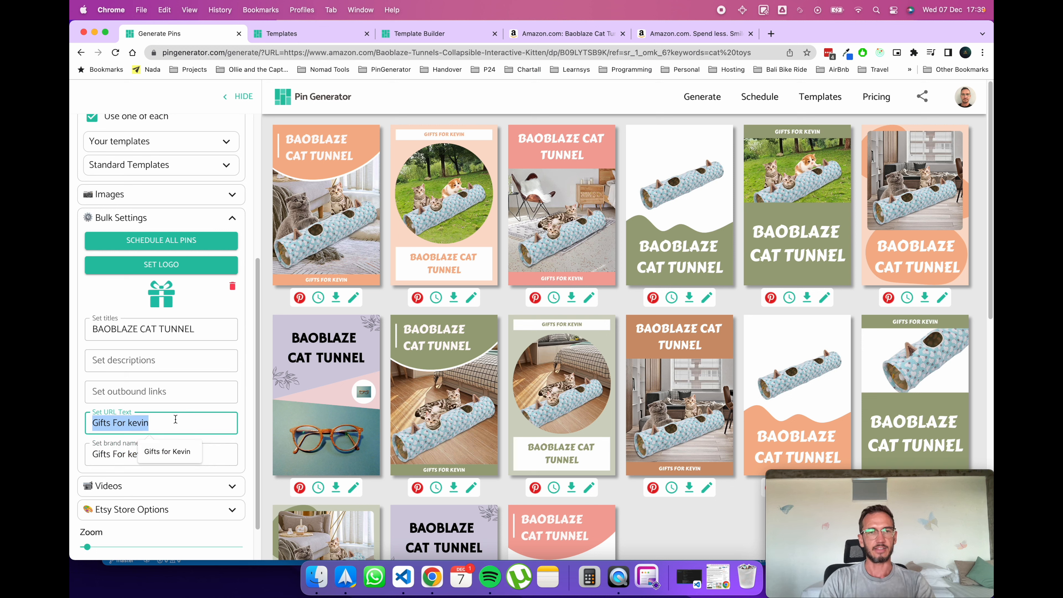
pyautogui.write('gifst')
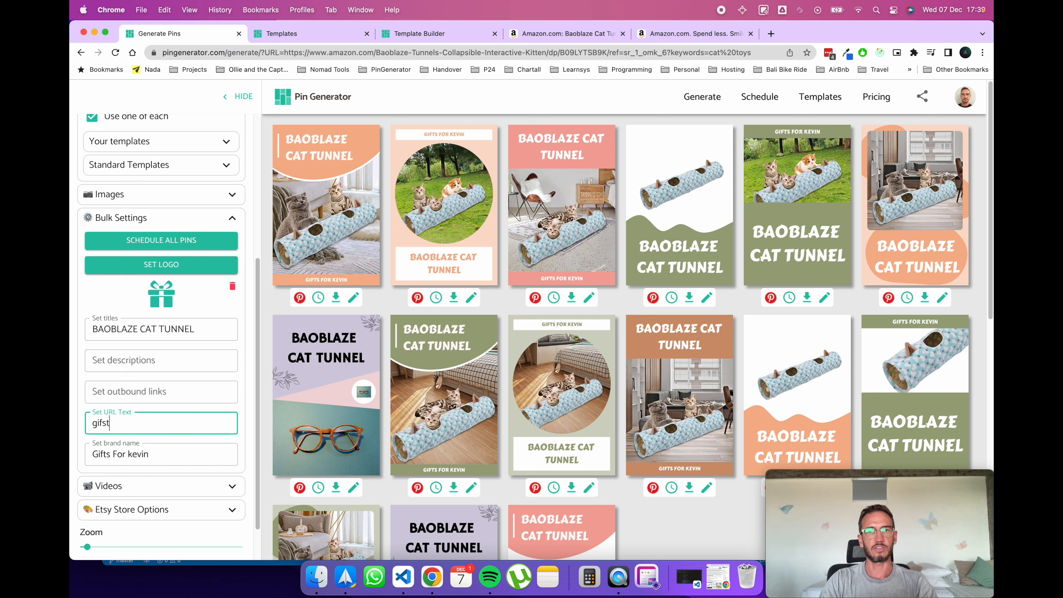
pyautogui.press('BackSpace')
pyautogui.press('BackSpace')
pyautogui.press('BackSpace')
pyautogui.press('BackSpace')
pyautogui.press('BackSpace')
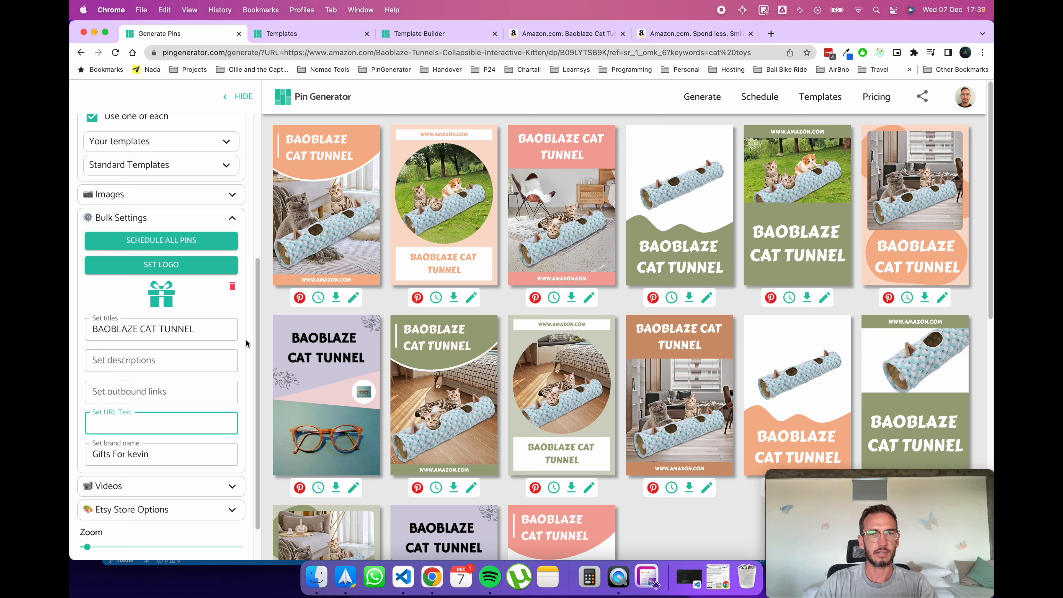
# Set the URL text of all pins to giftsforkevin.com in the bulk settings
pyautogui.click(272, 311)
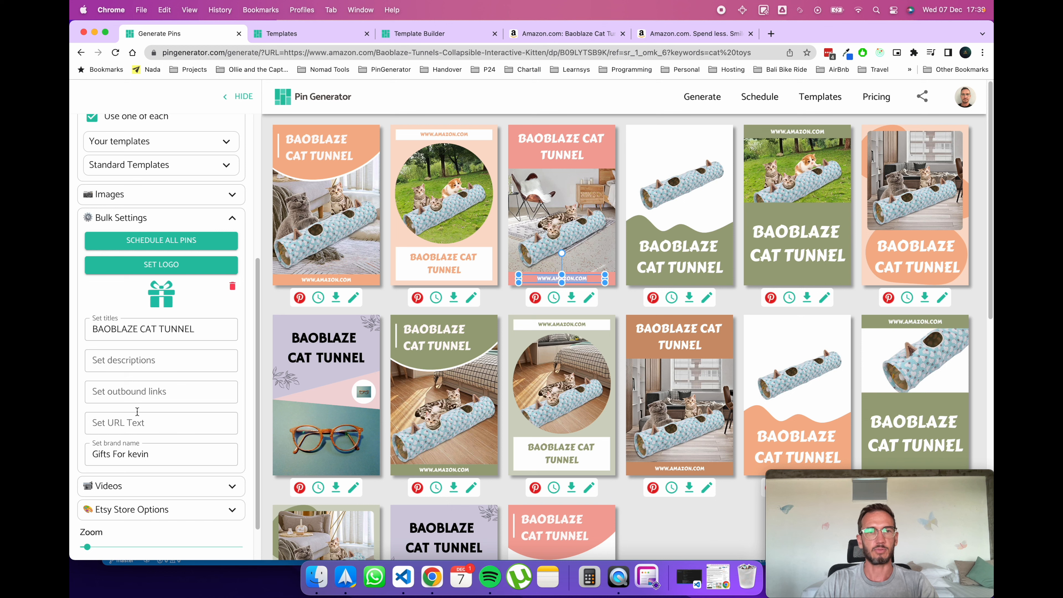
pyautogui.click(169, 425)
pyautogui.write('giftsforkevin.com')
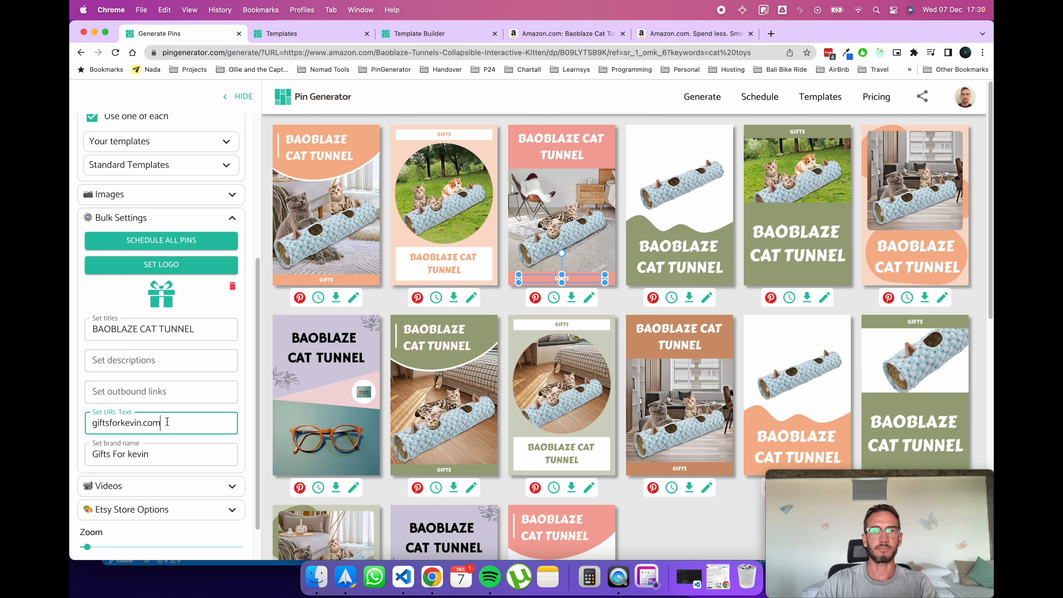
pyautogui.click(269, 359)
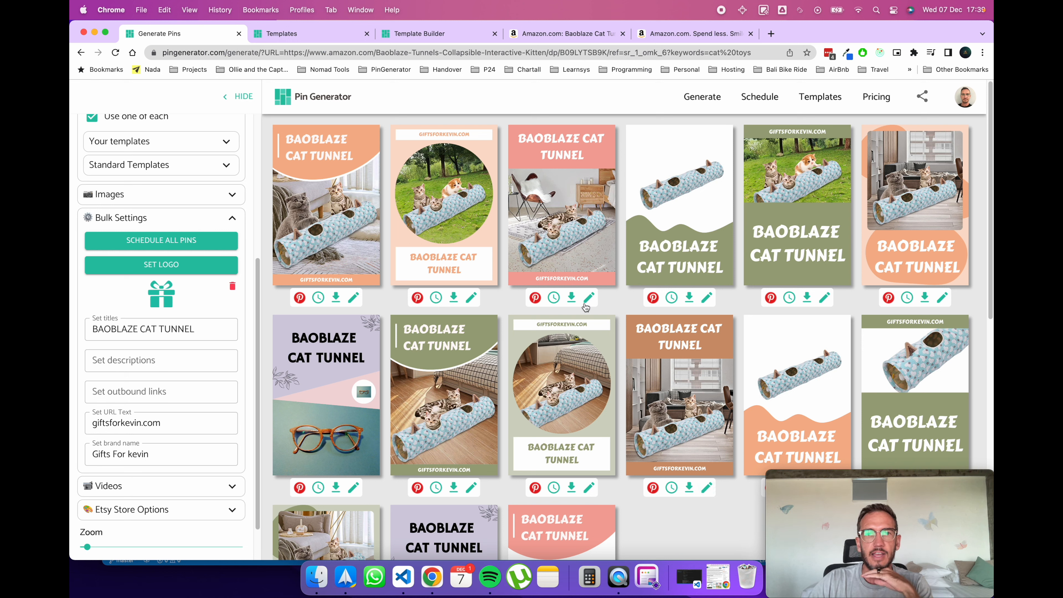
# Rescale the photo in the green-topped pin with the wooden floor so it slightly overlaps the pin's side edges
pyautogui.click(687, 185)
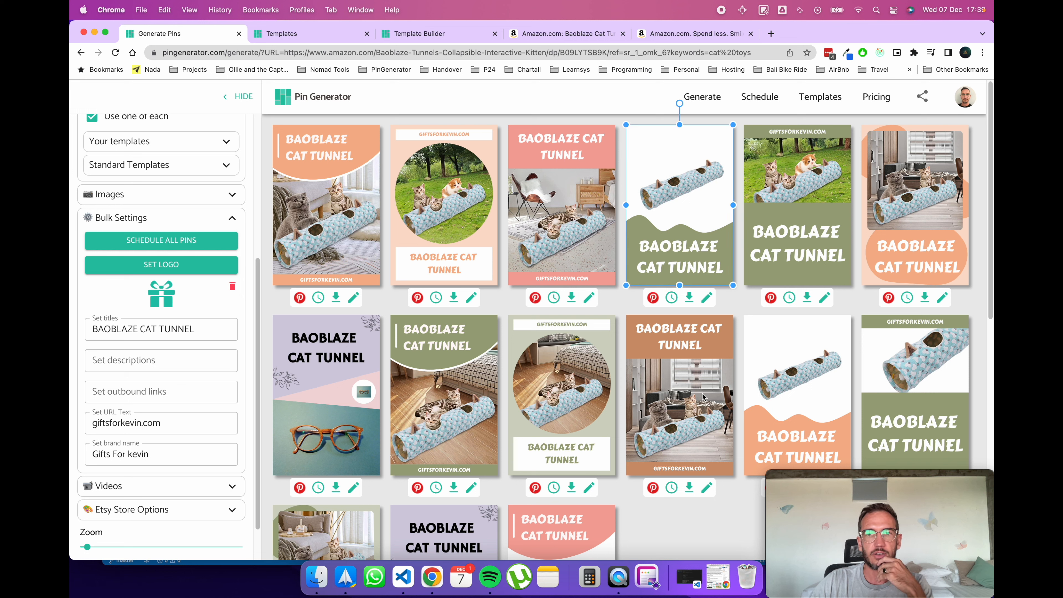
pyautogui.click(914, 362)
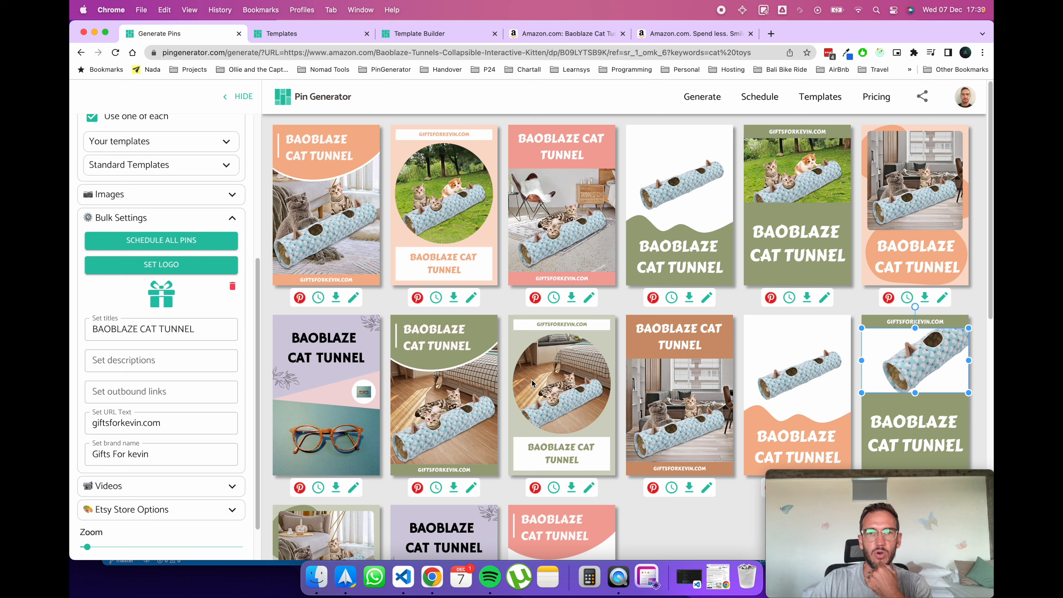
pyautogui.click(447, 433)
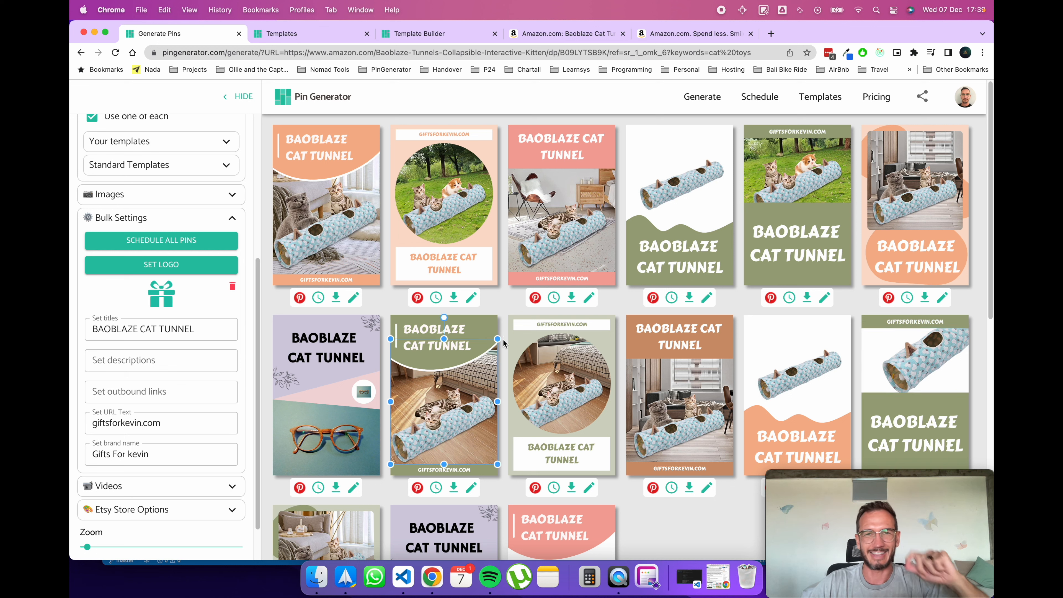
pyautogui.moveTo(499, 338); pyautogui.dragTo(473, 371)
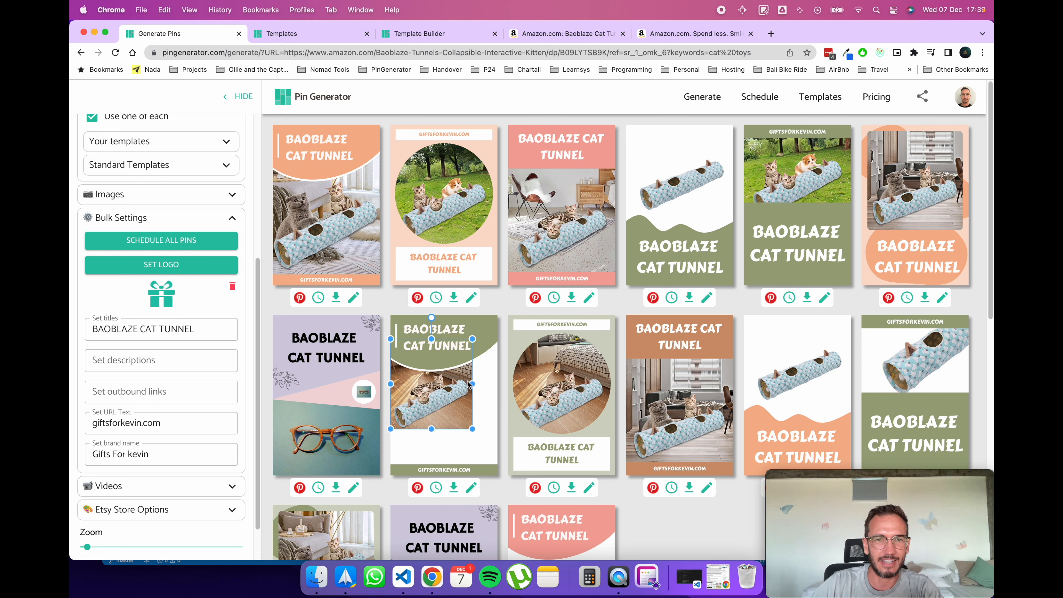
pyautogui.moveTo(472, 428)
pyautogui.mouseDown()
pyautogui.moveTo(527, 491)
pyautogui.moveTo(461, 420)
pyautogui.mouseUp()
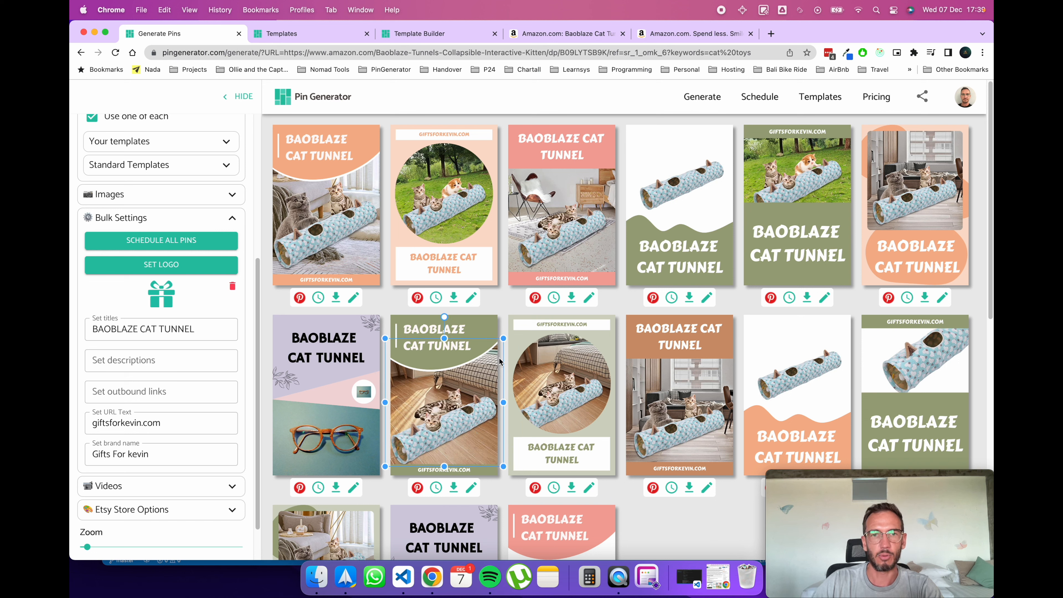
pyautogui.click(502, 317)
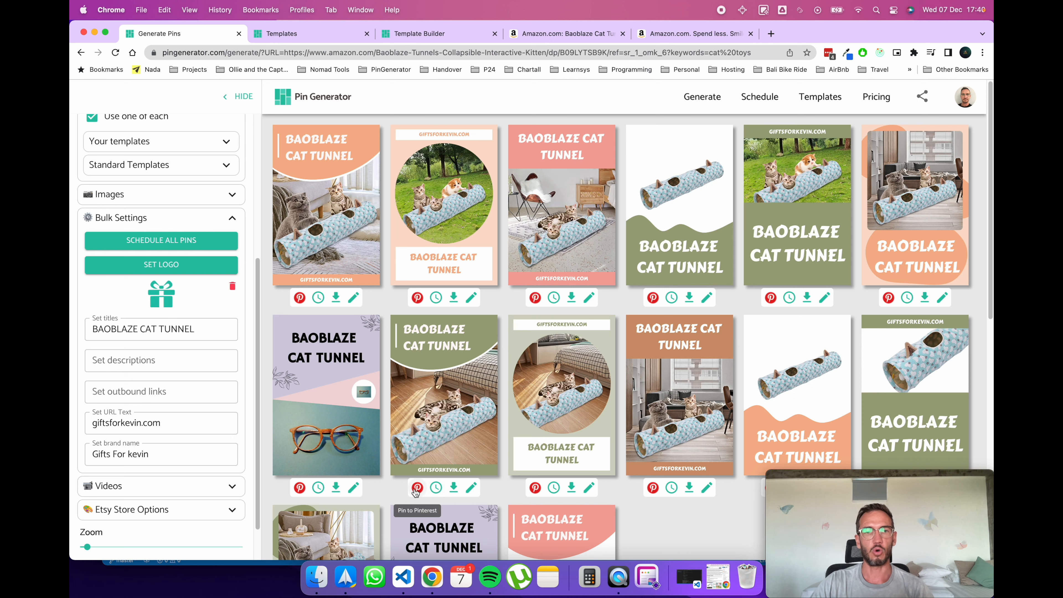
# Collapse the template and bulk settings, then choose the board Gifts for cat lovers as the pins' destination
pyautogui.scroll(5, 213, 409)
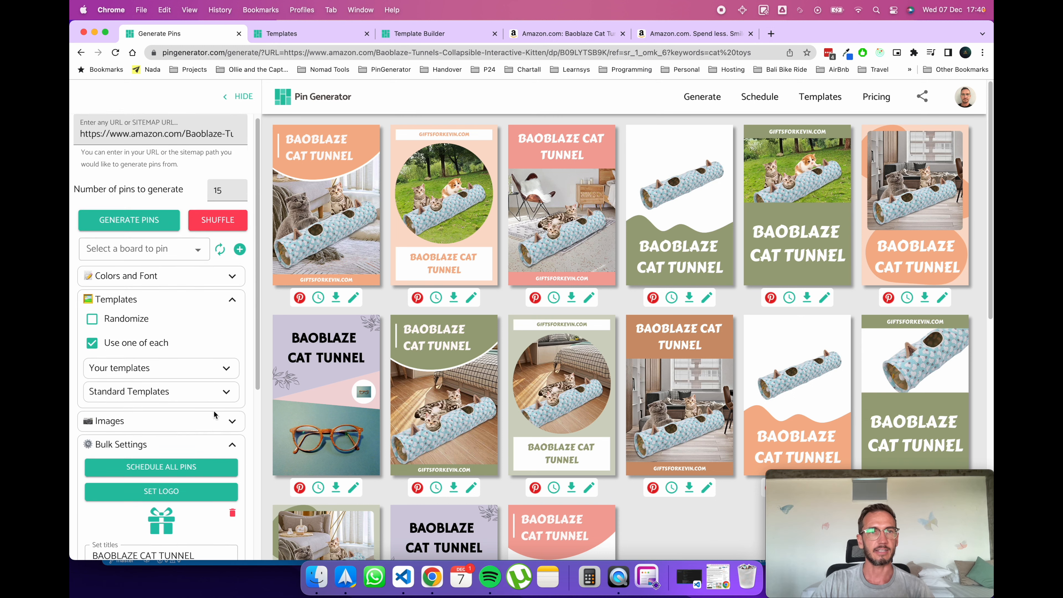
pyautogui.click(234, 304)
pyautogui.click(233, 353)
pyautogui.click(166, 255)
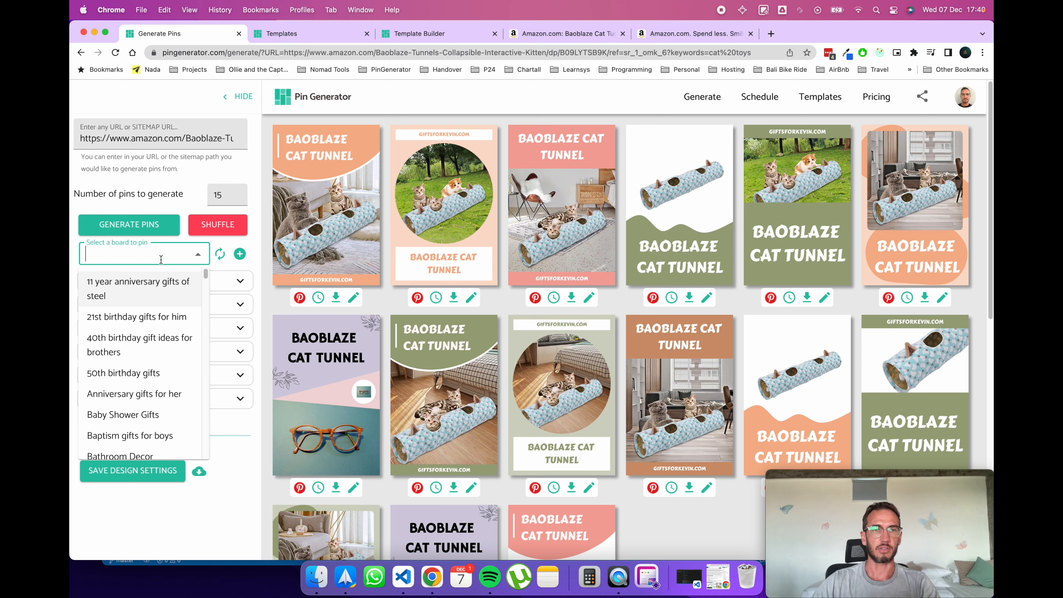
pyautogui.write('gifts for')
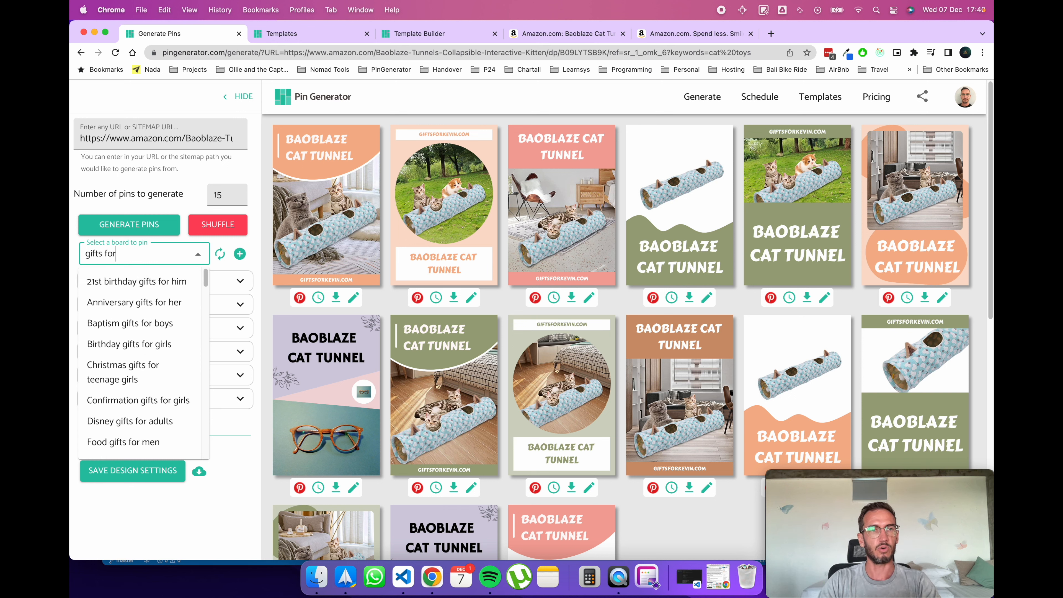
pyautogui.write(' cat')
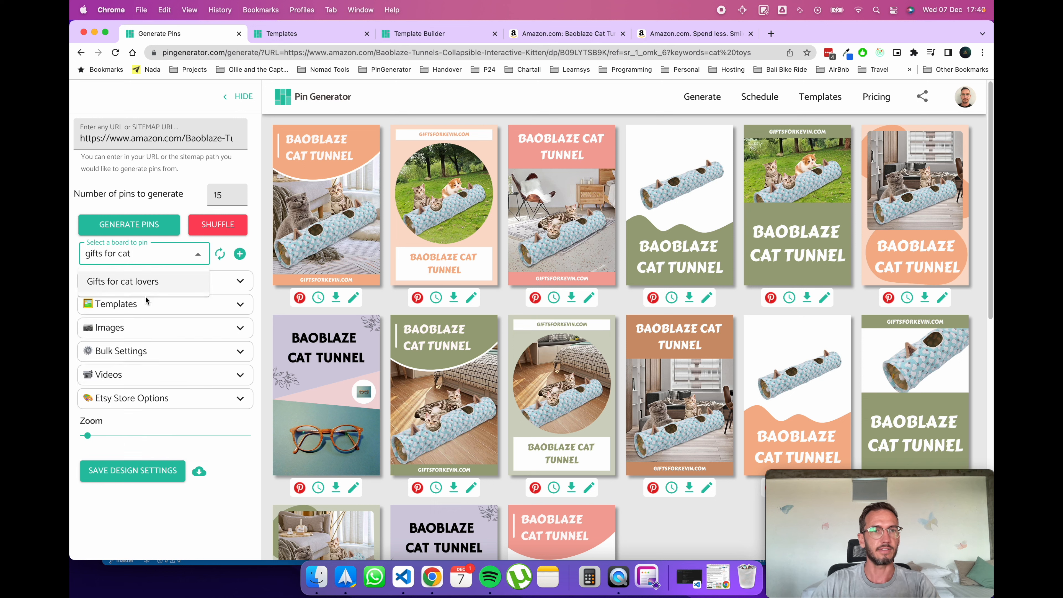
pyautogui.click(158, 278)
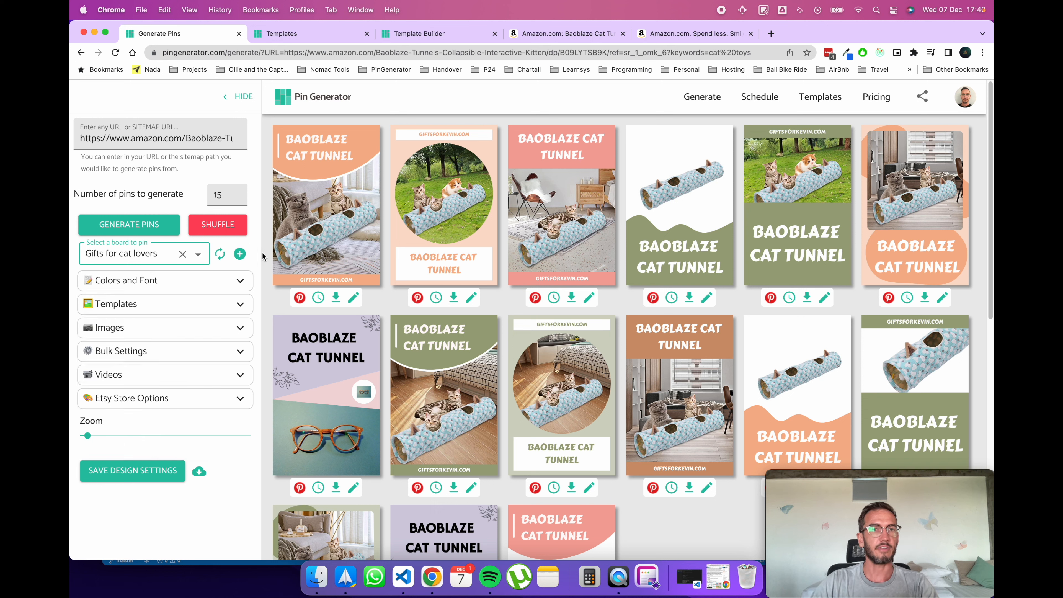
pyautogui.click(235, 253)
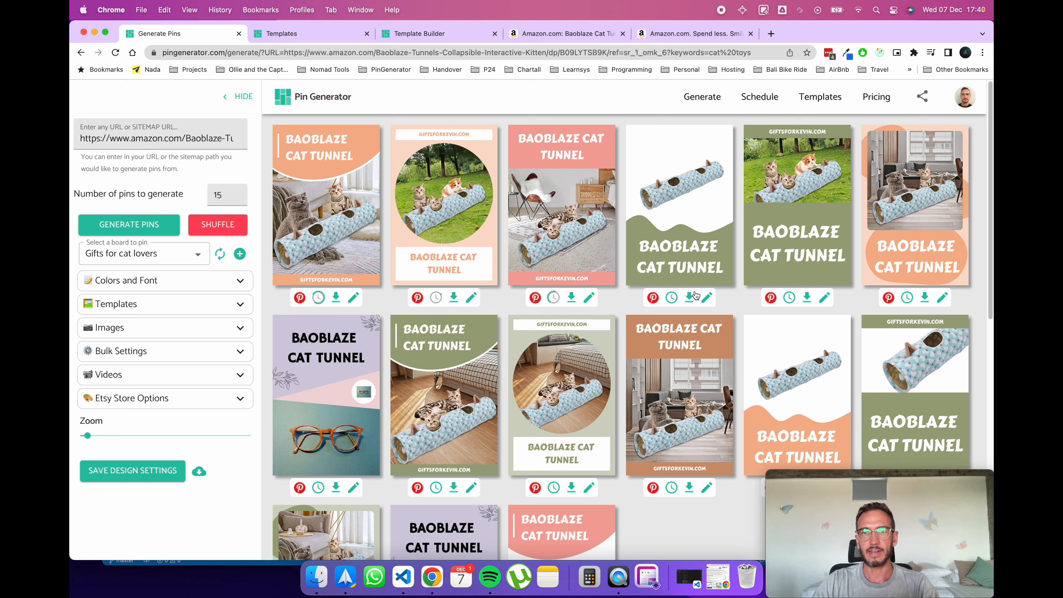
# Schedule the first four pins of the first row and the fourth and fifth pins of the second row
pyautogui.click(671, 301)
pyautogui.click(671, 488)
pyautogui.scroll(-2, 673, 481)
pyautogui.click(789, 416)
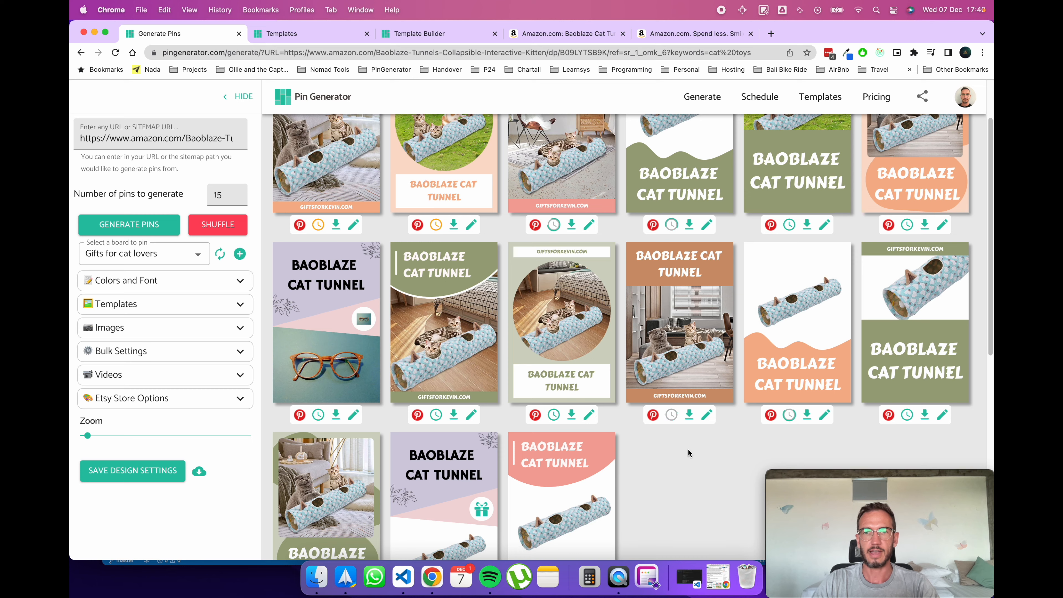
pyautogui.scroll(2, 681, 452)
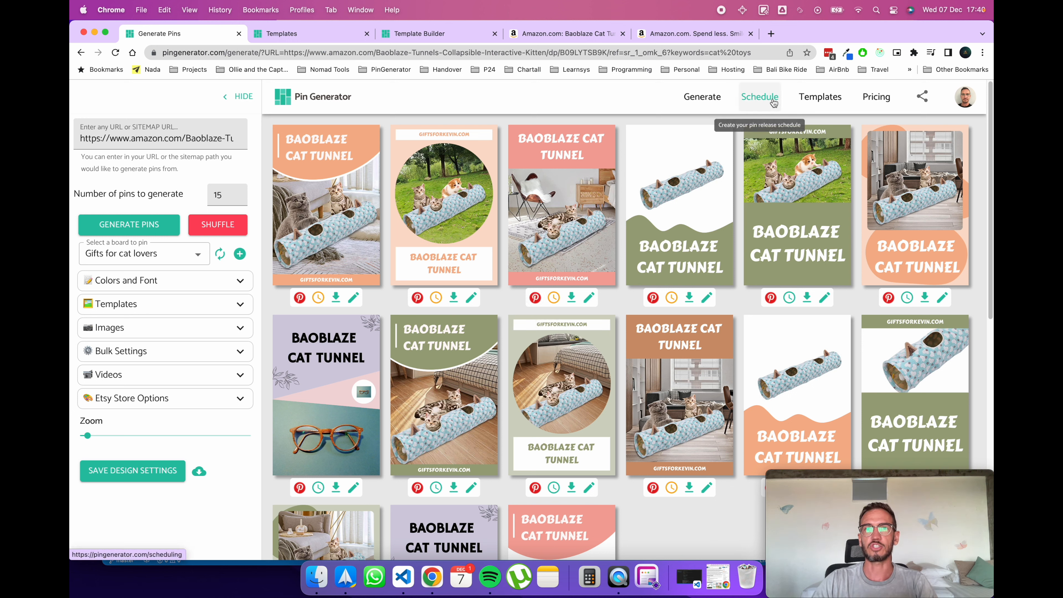
# Open the scheduling page and review the scheduled pins, comparing the Cat Castle descriptions with the cat tunnel entries
pyautogui.click(764, 103)
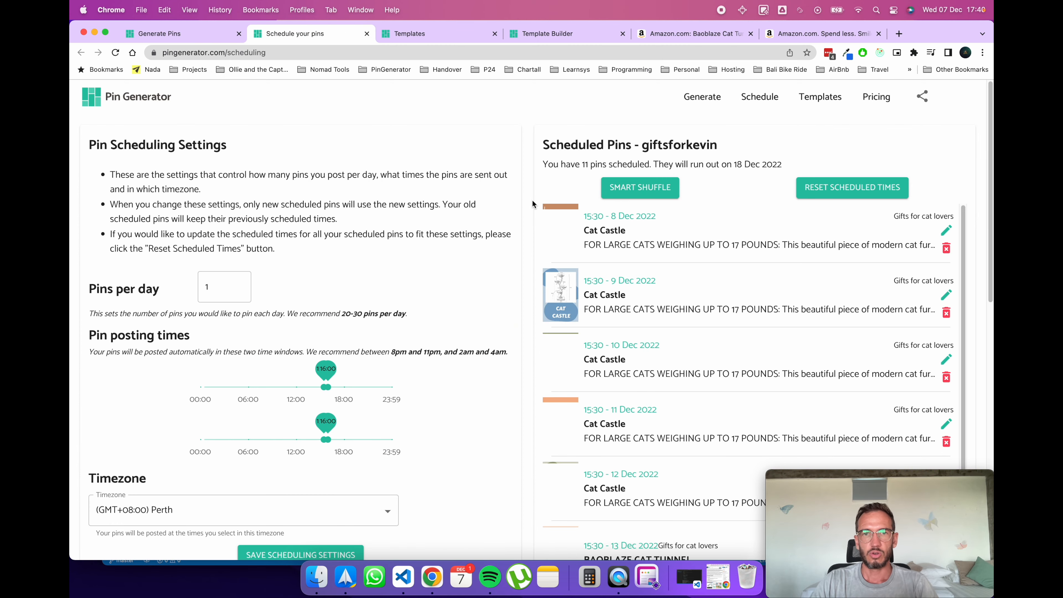
pyautogui.scroll(-5, 536, 226)
pyautogui.scroll(-4, 643, 183)
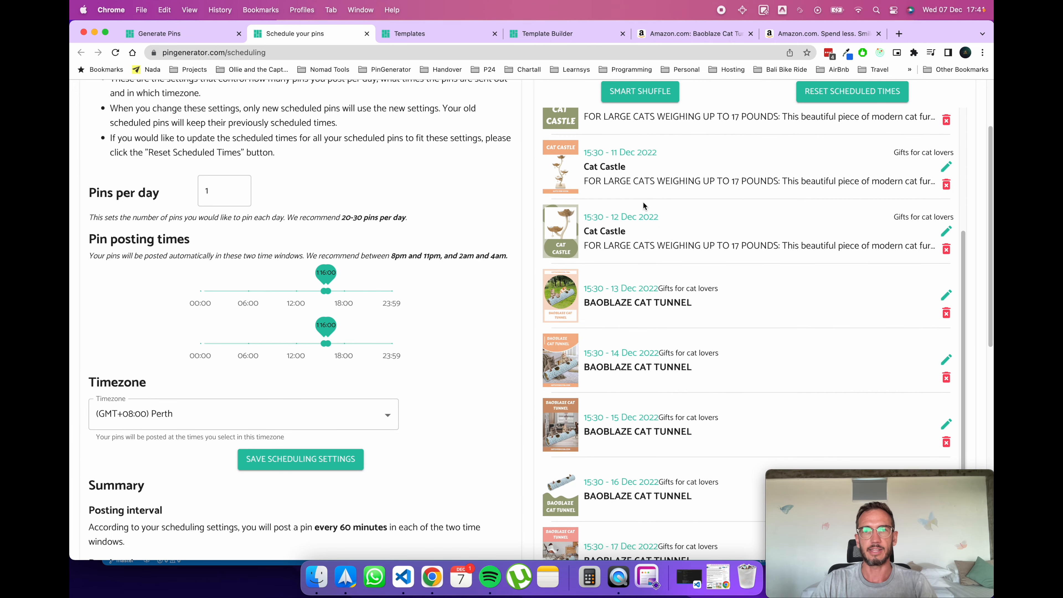
pyautogui.scroll(-1, 643, 203)
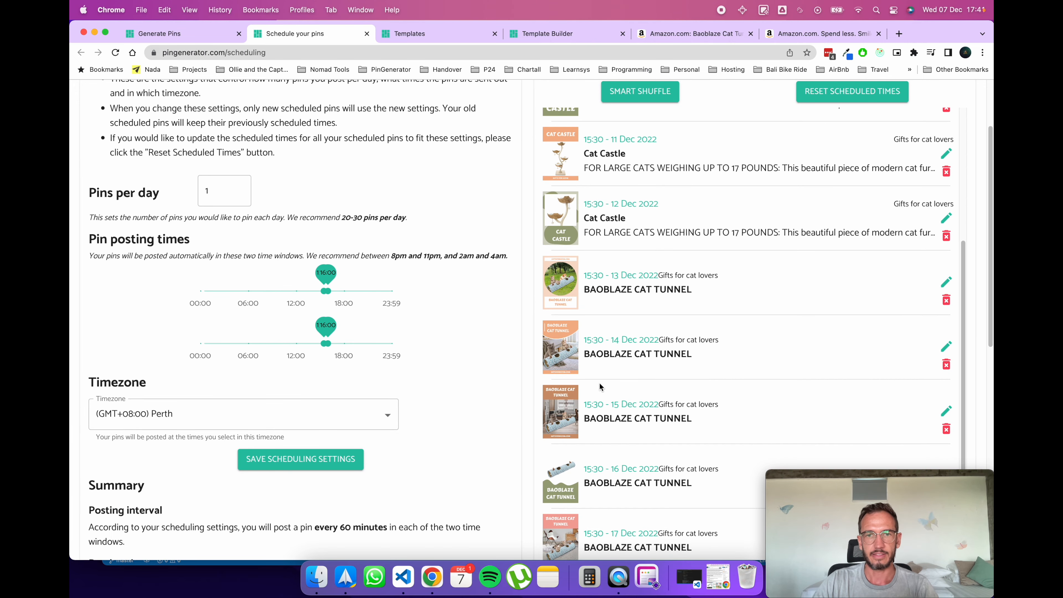
pyautogui.scroll(4, 579, 462)
pyautogui.moveTo(589, 227); pyautogui.dragTo(838, 228)
pyautogui.scroll(2, 638, 263)
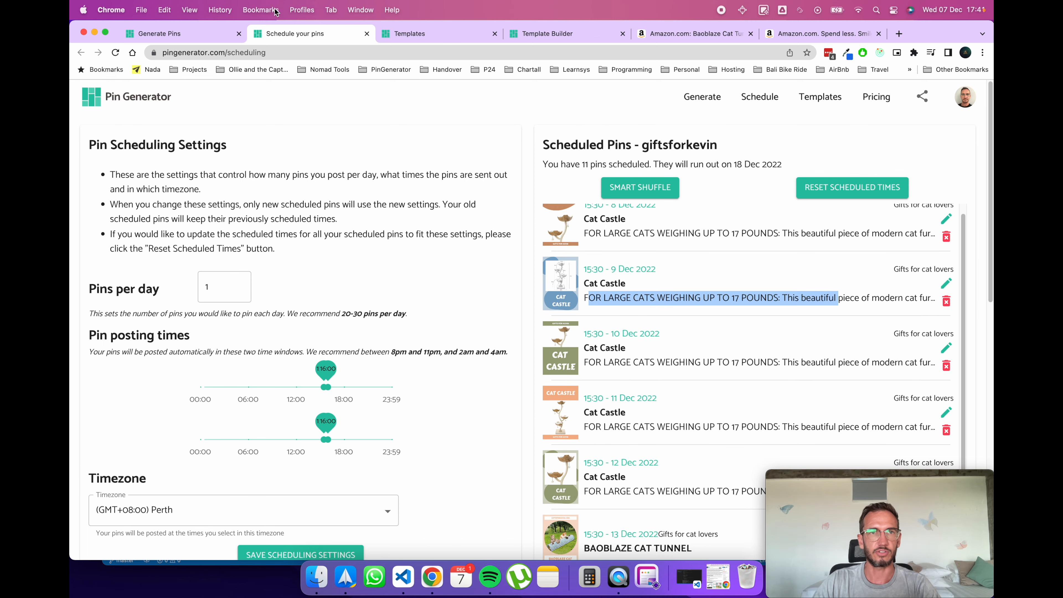
# Check the peach circle-image pin's details for a description, then look through the cat tunnel's Amazon product page
pyautogui.click(184, 33)
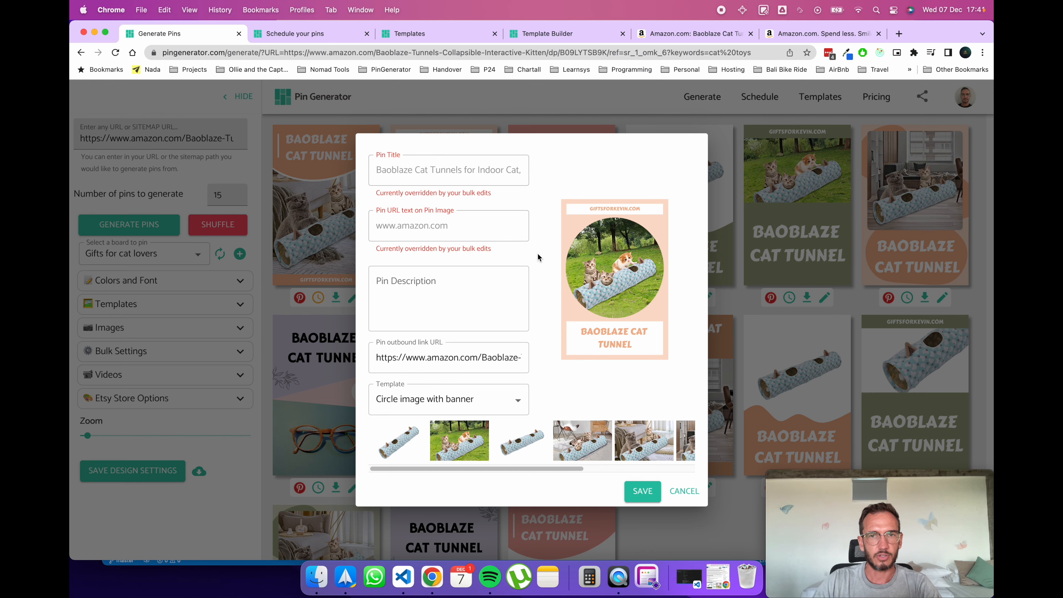
pyautogui.click(678, 491)
pyautogui.click(690, 34)
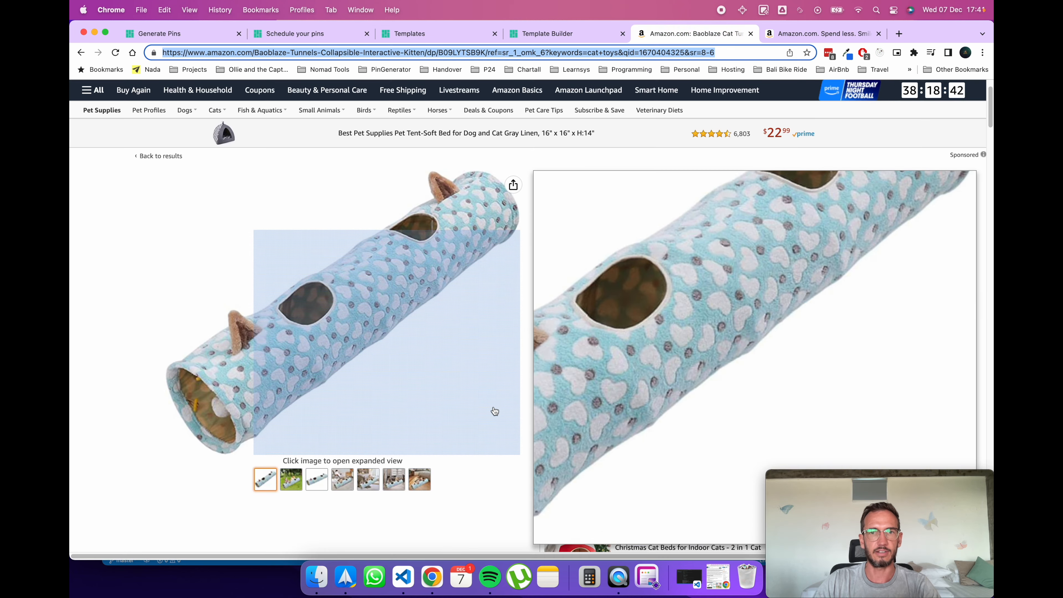
pyautogui.scroll(-3, 494, 411)
pyautogui.scroll(-6, 543, 428)
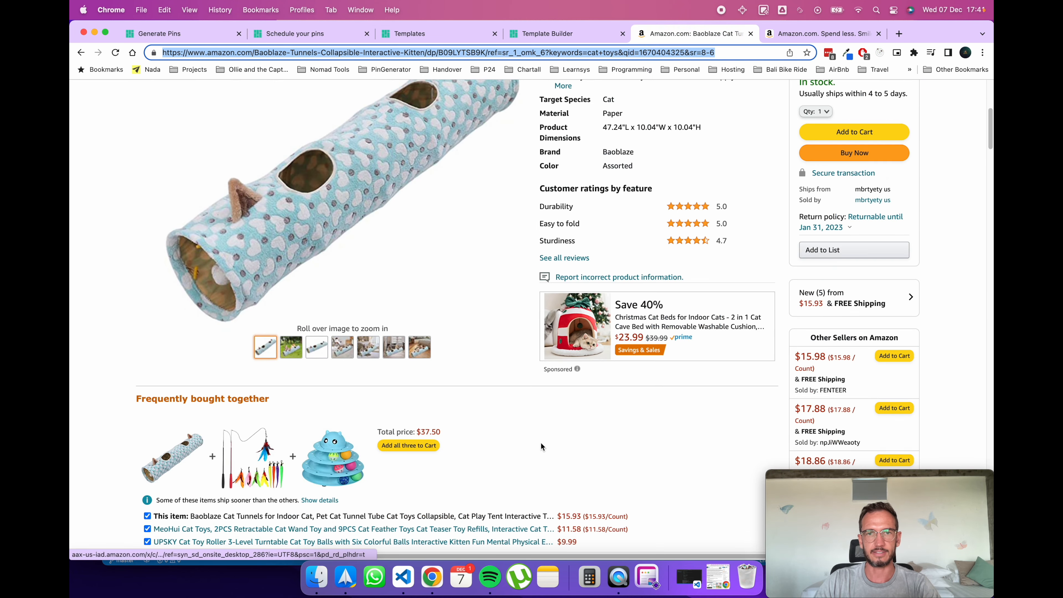
pyautogui.scroll(9, 549, 407)
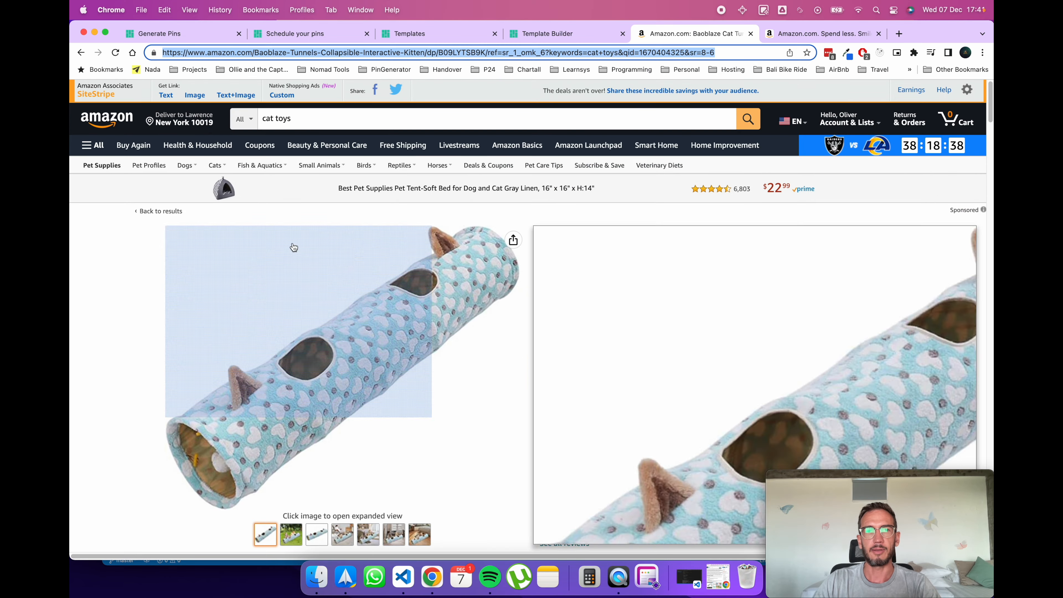
# Try the test description fdsafd on the peach circle-image pin, then clear it and cancel the edit
pyautogui.click(203, 37)
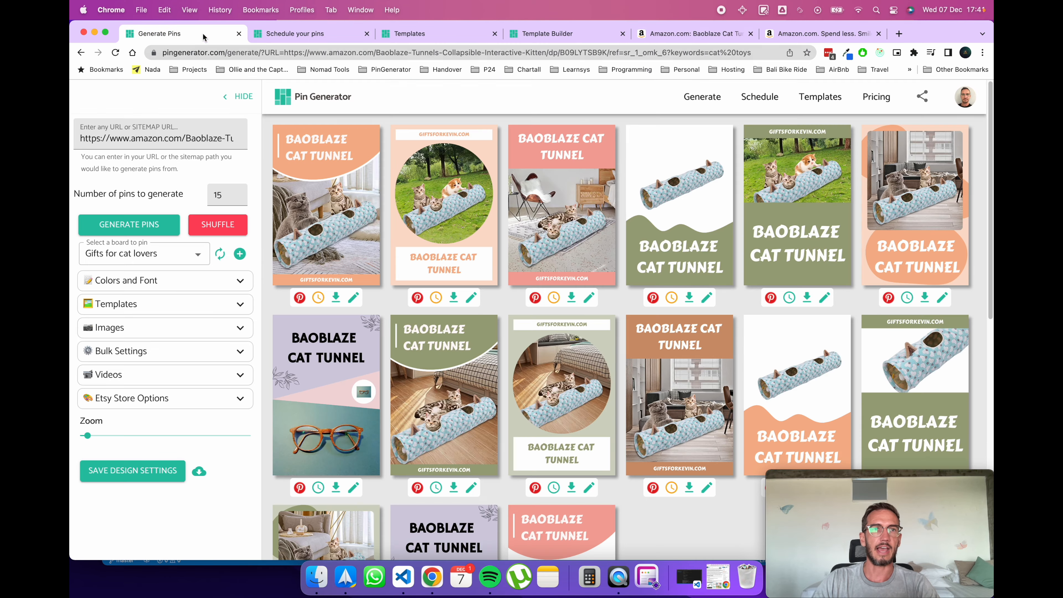
pyautogui.click(471, 298)
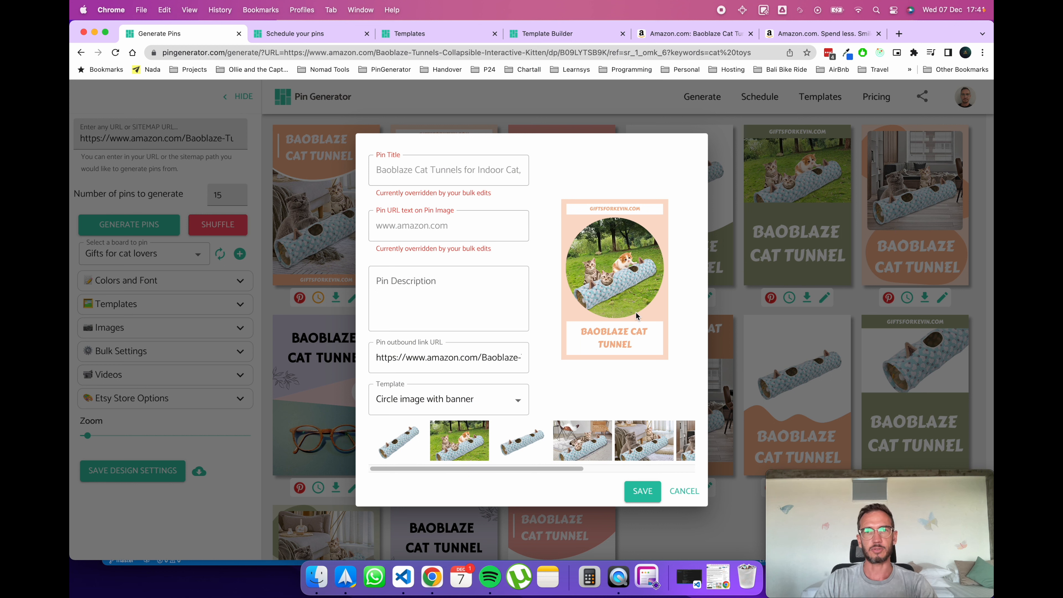
pyautogui.click(427, 286)
pyautogui.write('fdsafd')
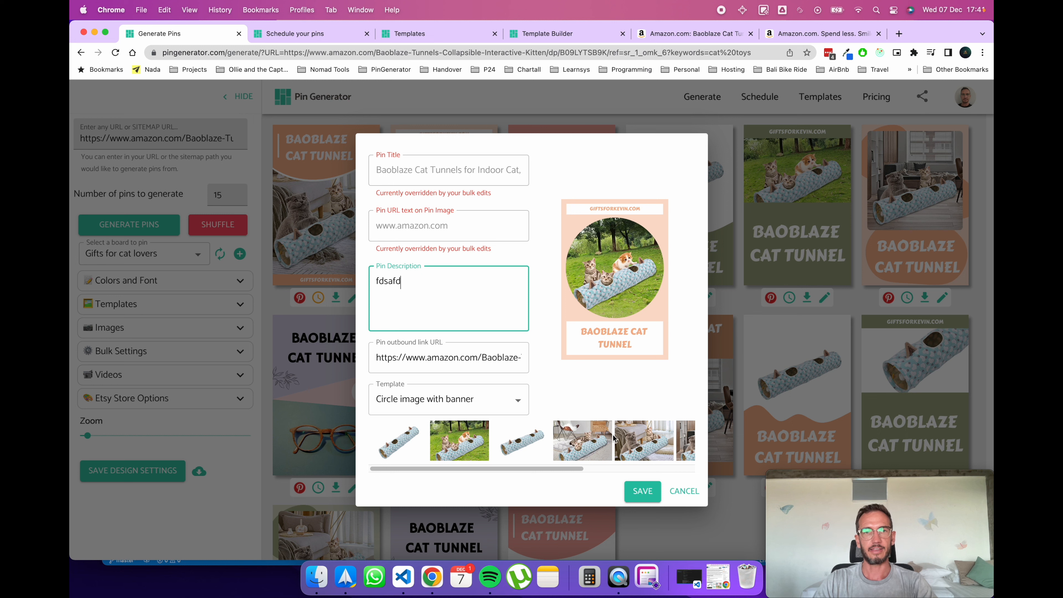
pyautogui.press('super+a')
pyautogui.press('BackSpace')
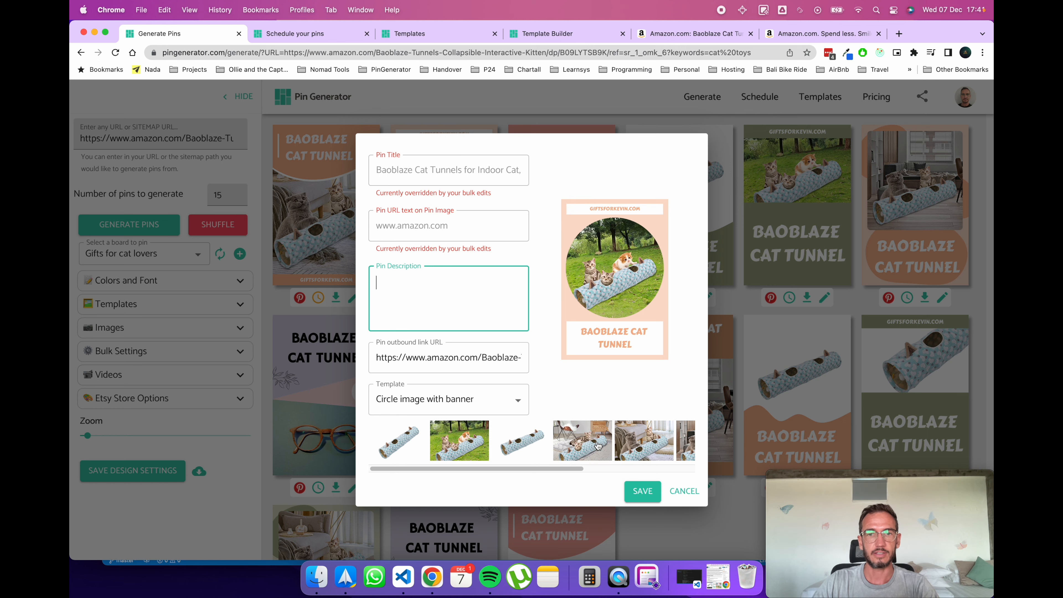
pyautogui.click(682, 491)
# Set the description of all pins to "This is an awesome tunnel for cats." in the bulk settings
pyautogui.click(240, 352)
pyautogui.scroll(-4, 182, 335)
pyautogui.click(183, 341)
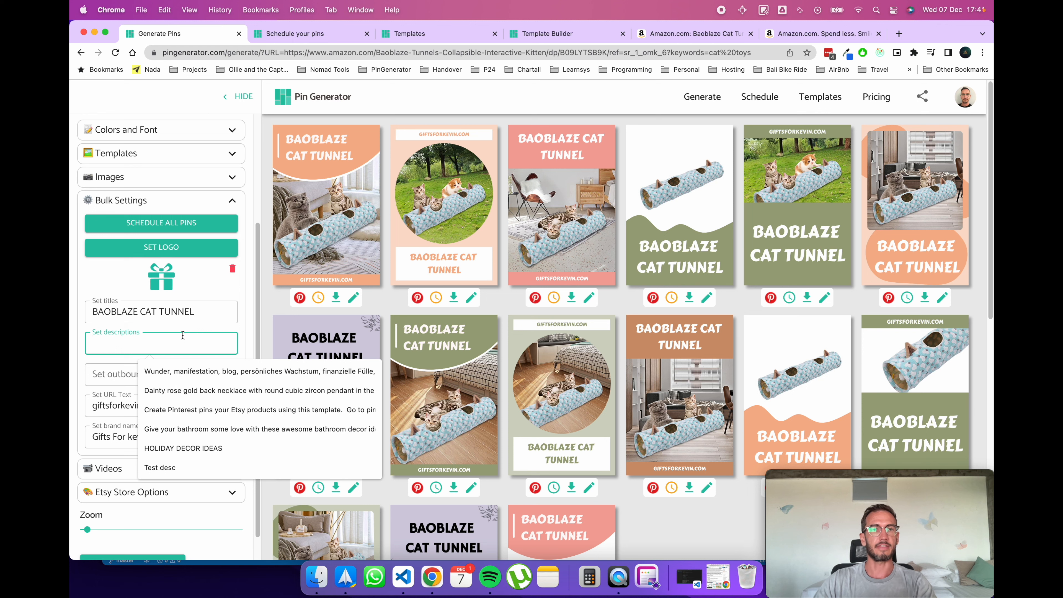
pyautogui.write('This is an ')
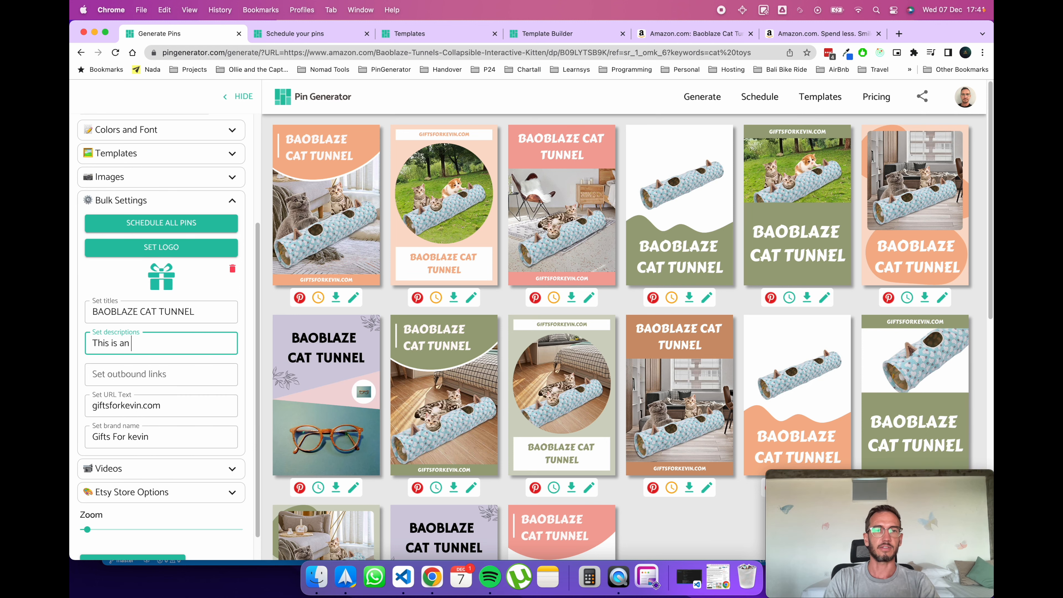
pyautogui.write('awesome tunna')
pyautogui.write('l for cats.')
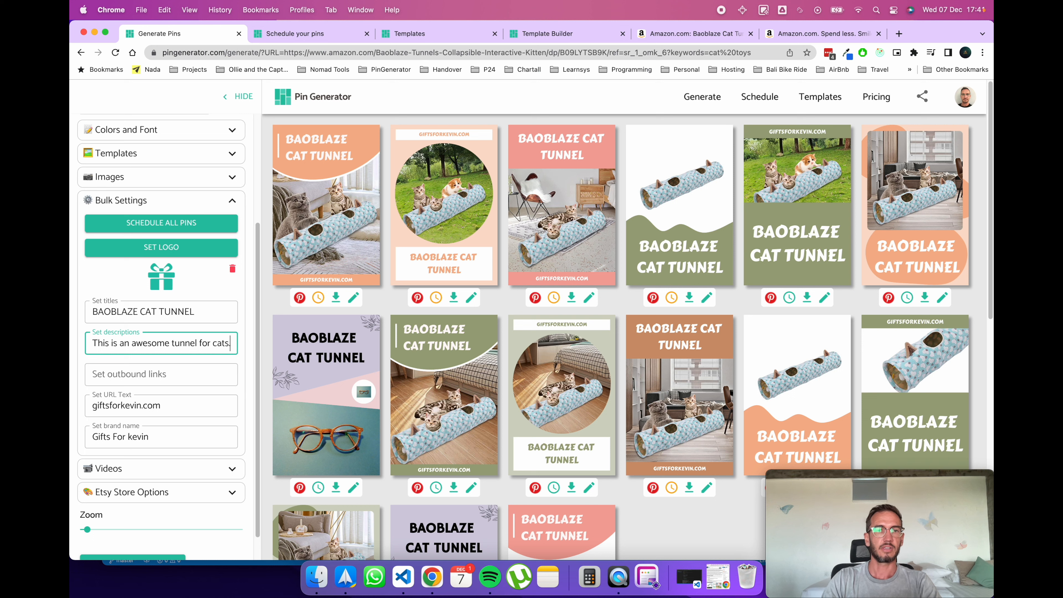
pyautogui.click(267, 337)
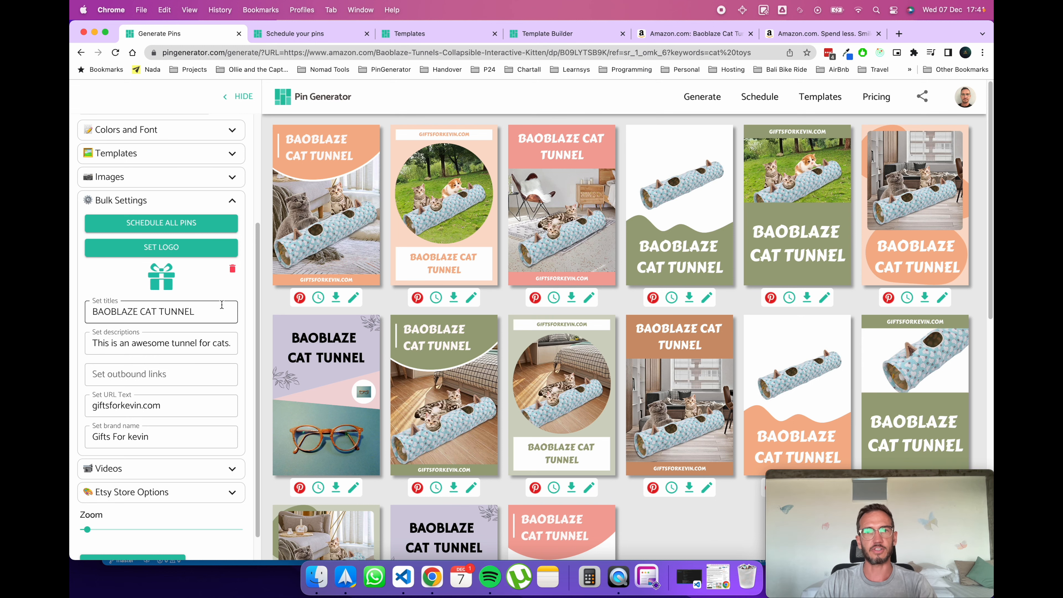
# Shuffle the pin designs and open the first pin's details to check which fields the bulk settings override
pyautogui.scroll(5, 222, 305)
pyautogui.click(217, 225)
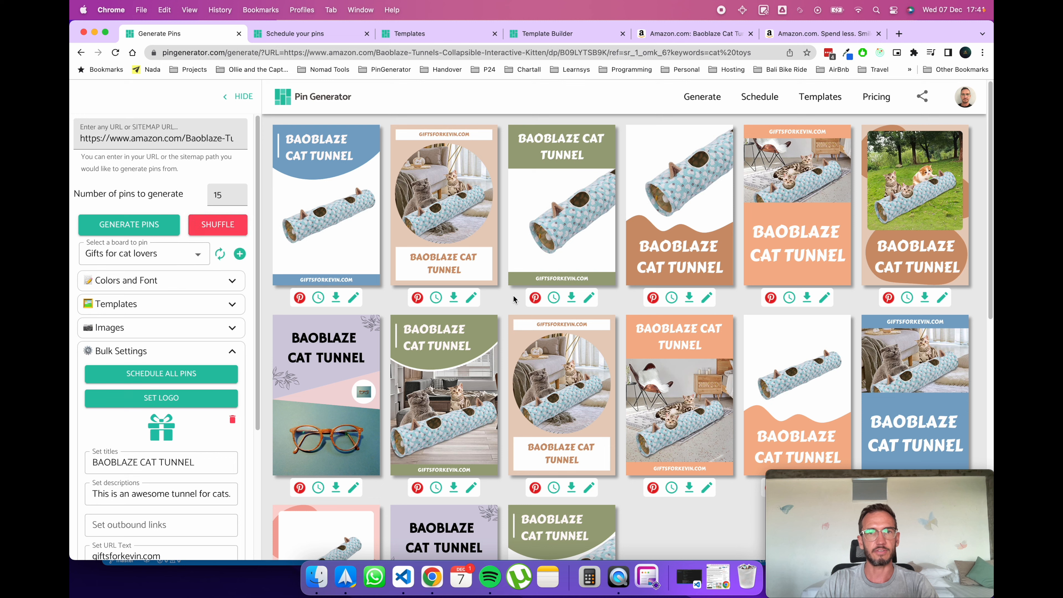
pyautogui.click(354, 298)
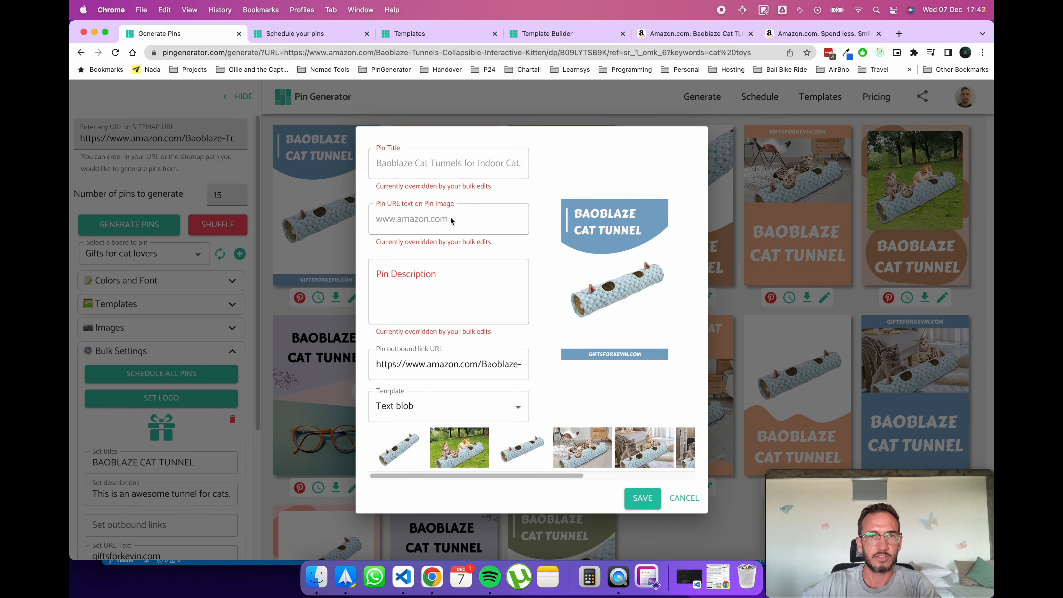
pyautogui.moveTo(511, 335); pyautogui.dragTo(374, 341)
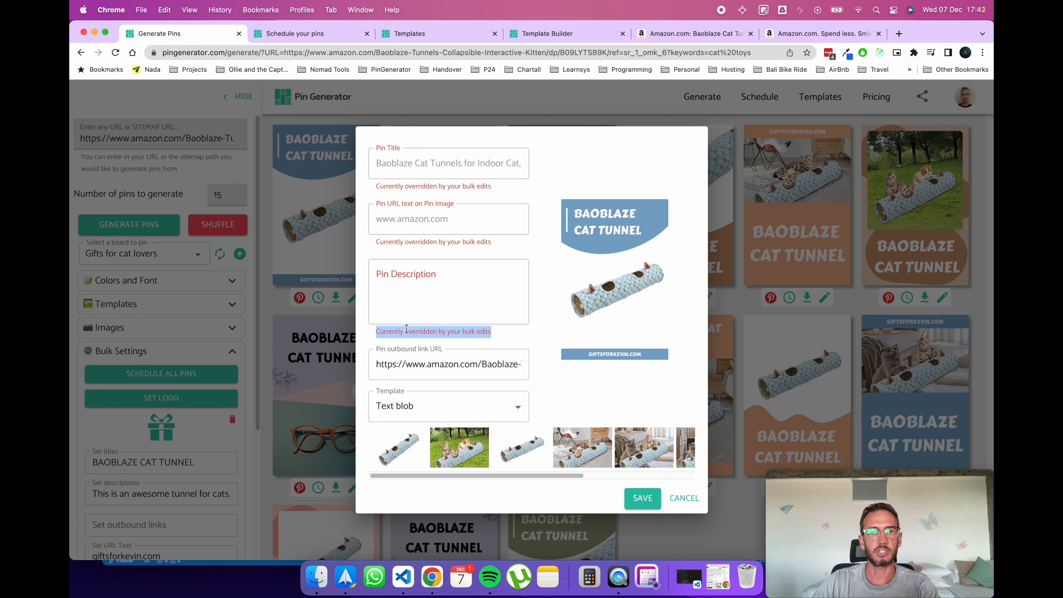
pyautogui.moveTo(498, 334); pyautogui.dragTo(419, 333)
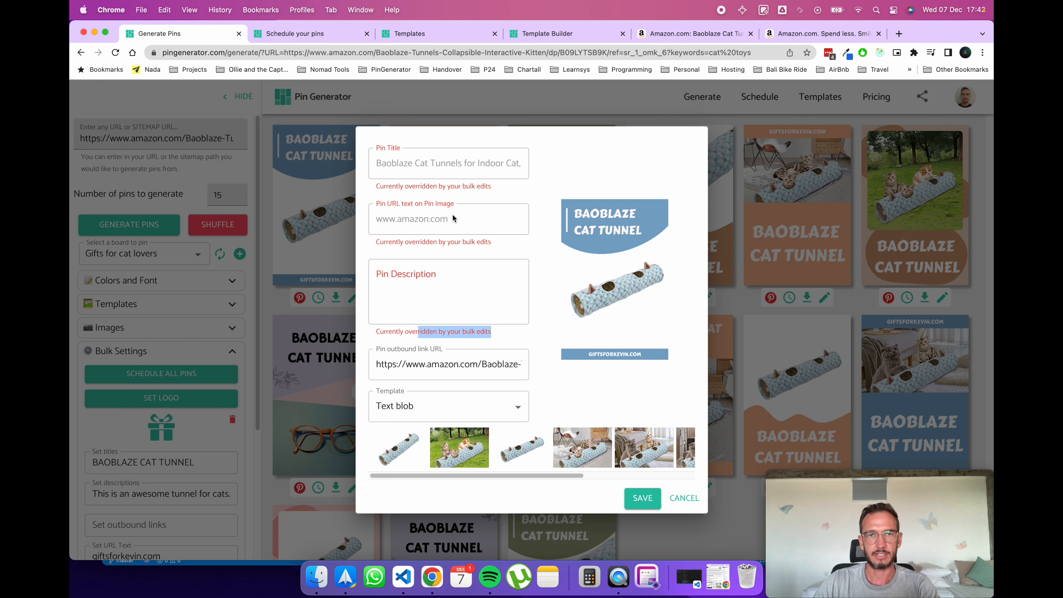
# Replace the first pin's image with the photo of kittens on the wooden floor and save the pin
pyautogui.moveTo(524, 474); pyautogui.dragTo(538, 474)
pyautogui.click(450, 457)
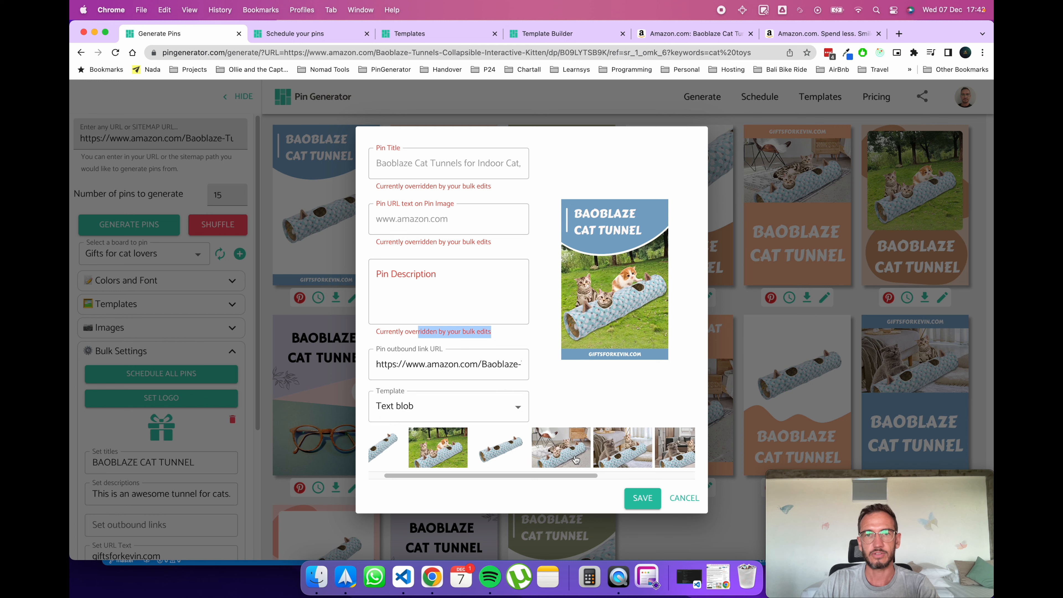
pyautogui.click(621, 451)
pyautogui.hscroll(3, 586, 482)
pyautogui.hscroll(4, 587, 481)
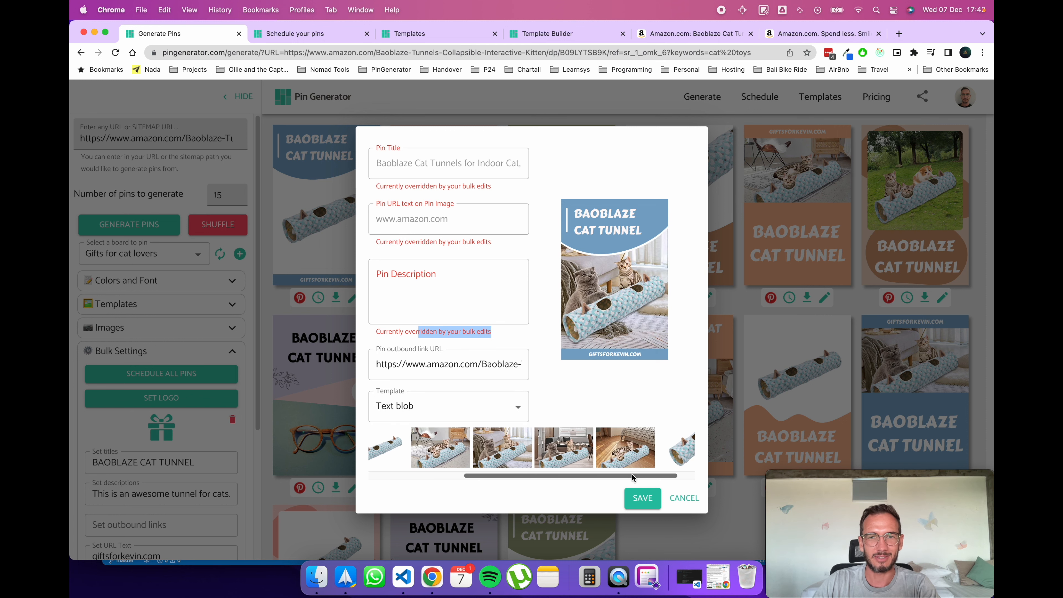
pyautogui.click(627, 454)
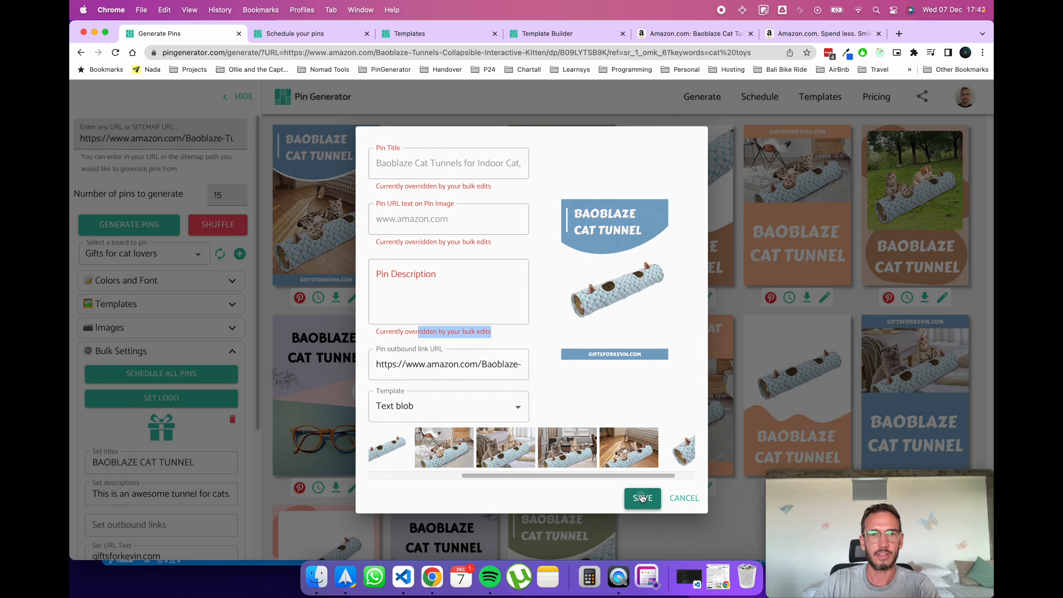
pyautogui.click(642, 497)
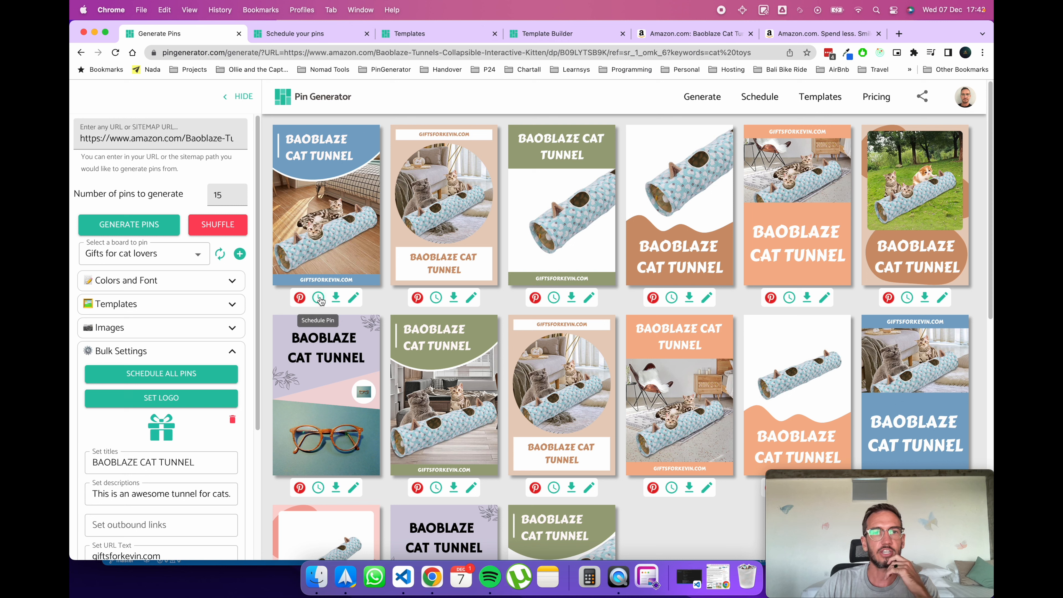
# Schedule the edited first pin and download its image
pyautogui.click(335, 297)
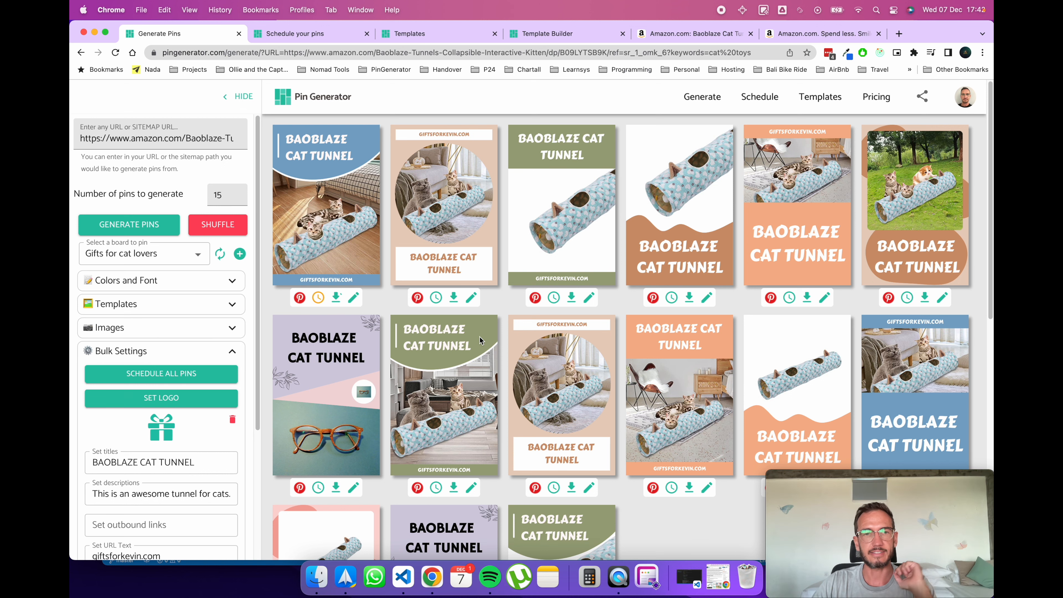
pyautogui.scroll(-2, 480, 340)
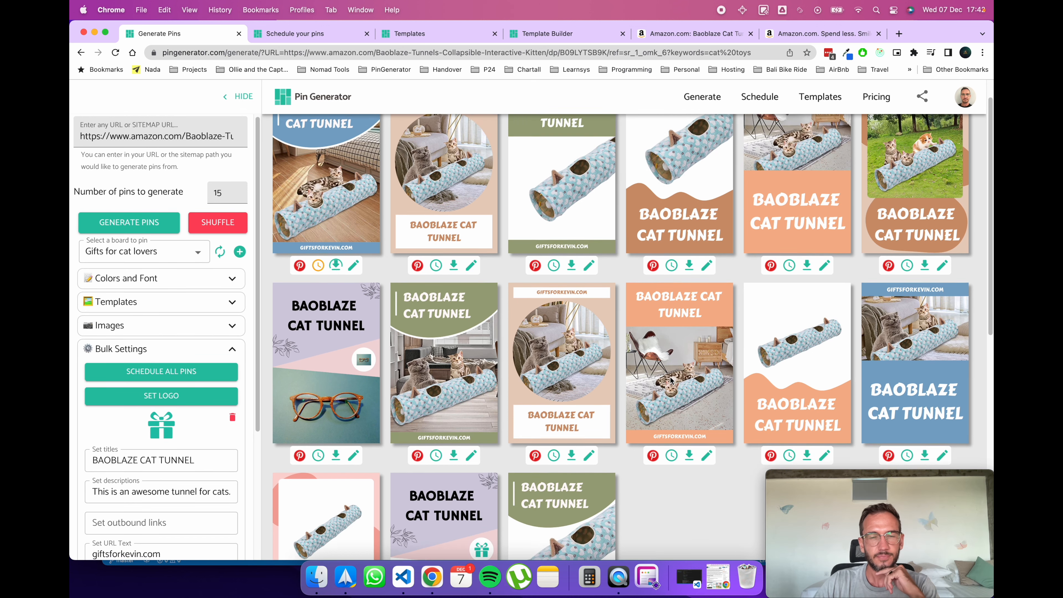
pyautogui.scroll(1, 670, 380)
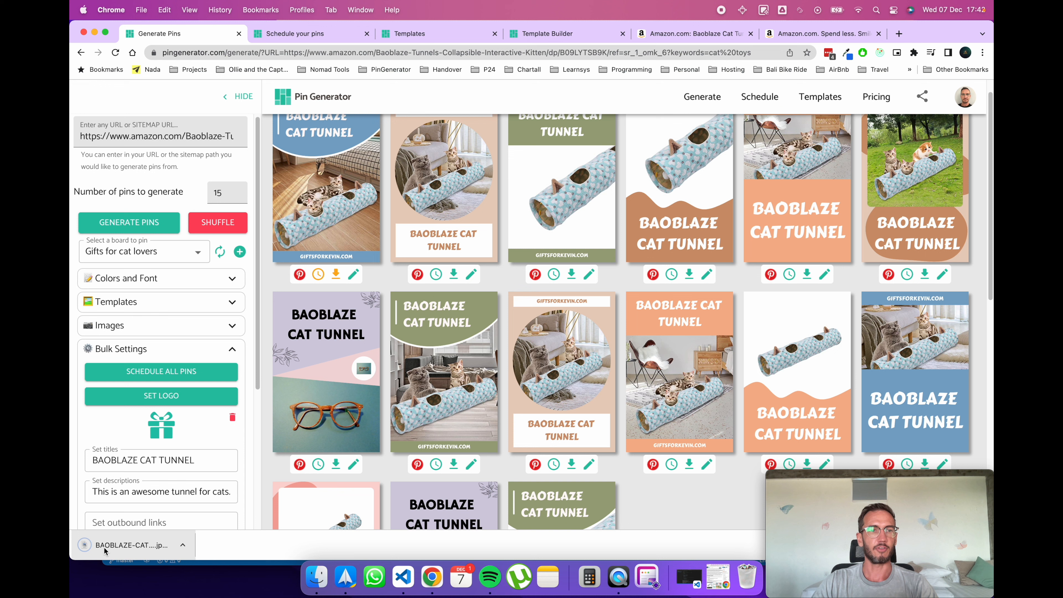
# View the downloaded image of the first pin and close the preview
pyautogui.click(126, 544)
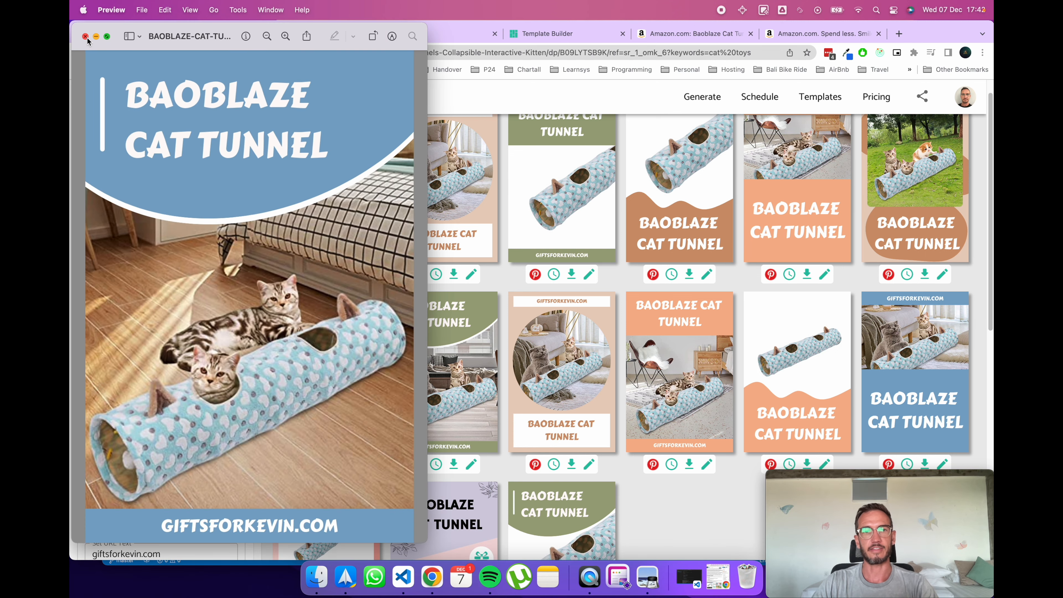
pyautogui.click(85, 36)
pyautogui.click(695, 33)
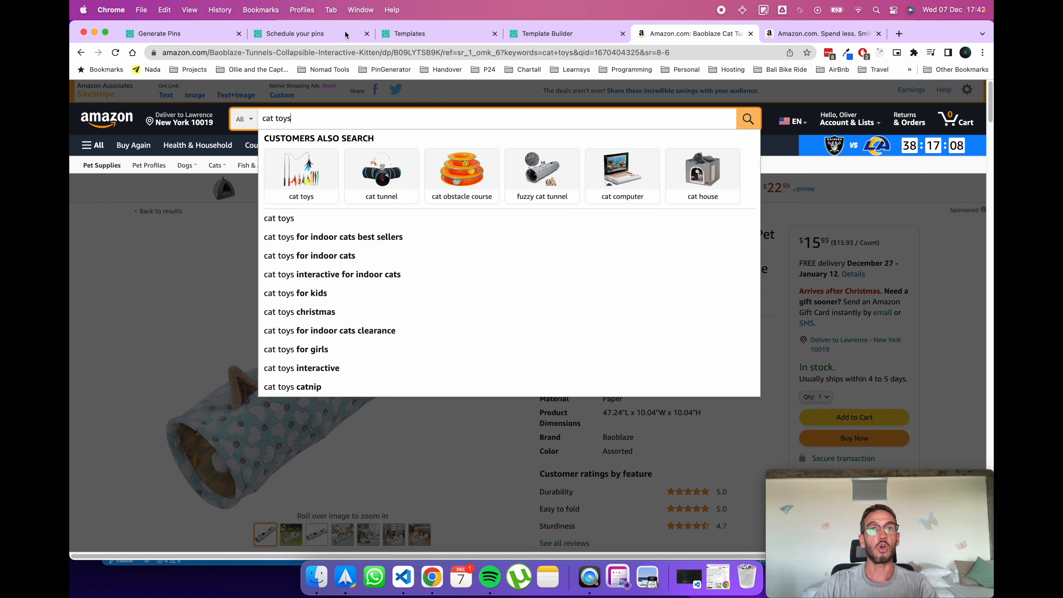
pyautogui.click(188, 33)
# Open the first pin's details and examine its URL text and its full outbound link to the Amazon product
pyautogui.scroll(-5, 197, 462)
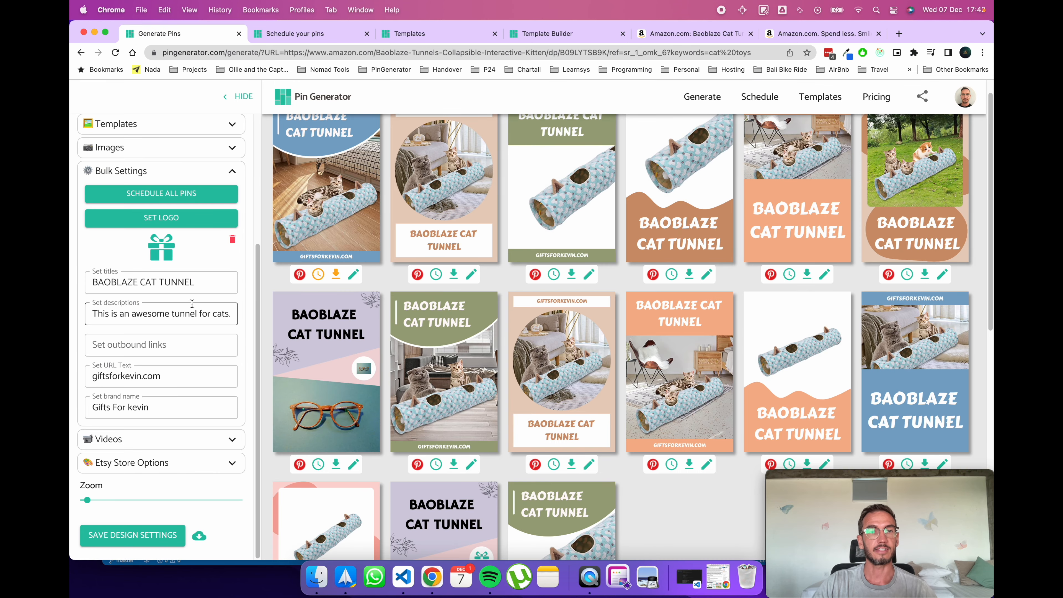
pyautogui.click(175, 343)
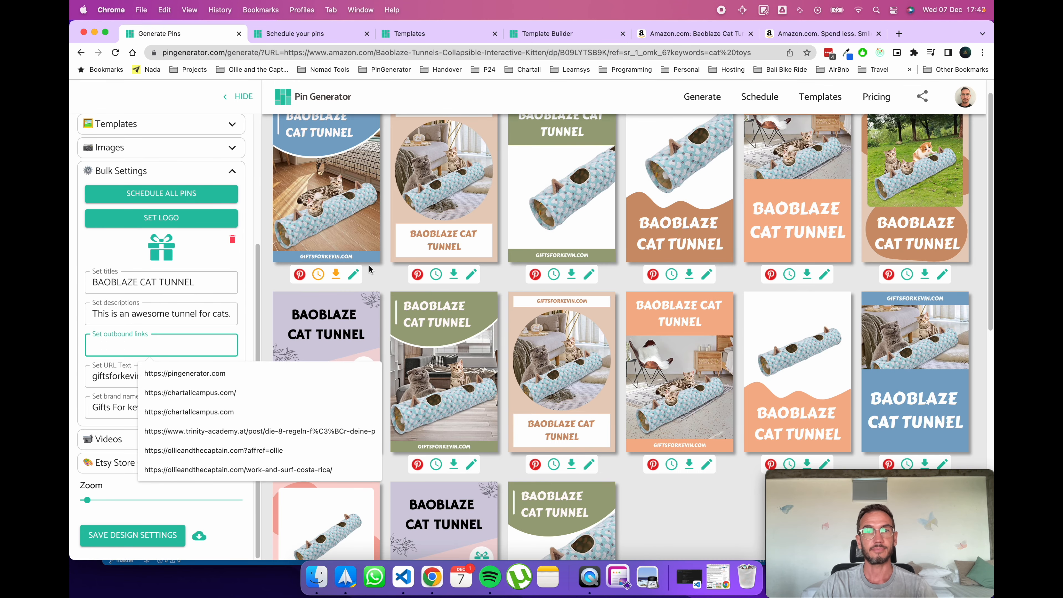
pyautogui.click(382, 273)
pyautogui.scroll(1, 364, 234)
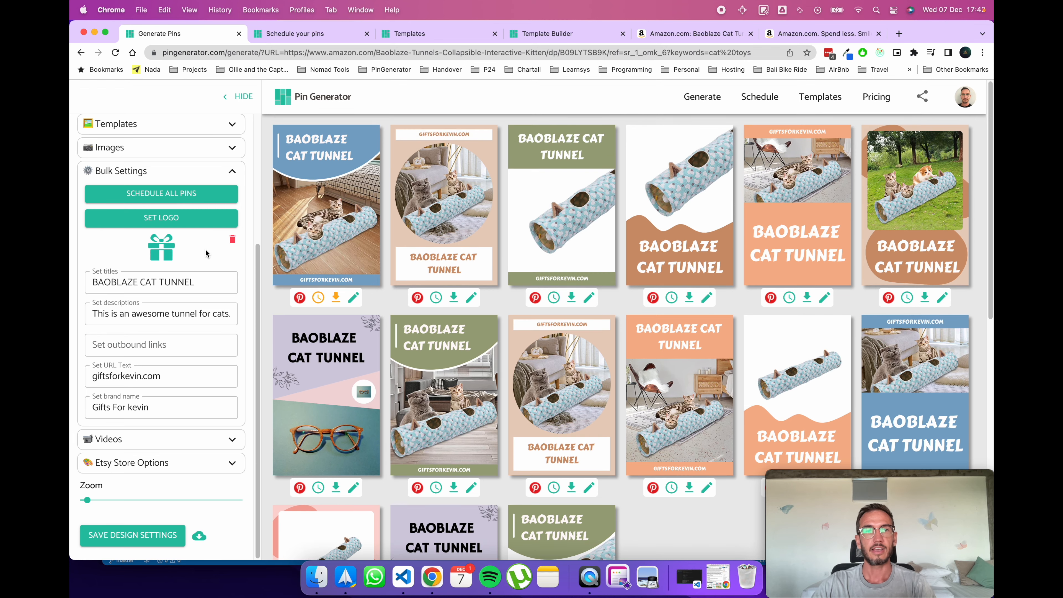
pyautogui.scroll(2, 205, 253)
pyautogui.click(353, 298)
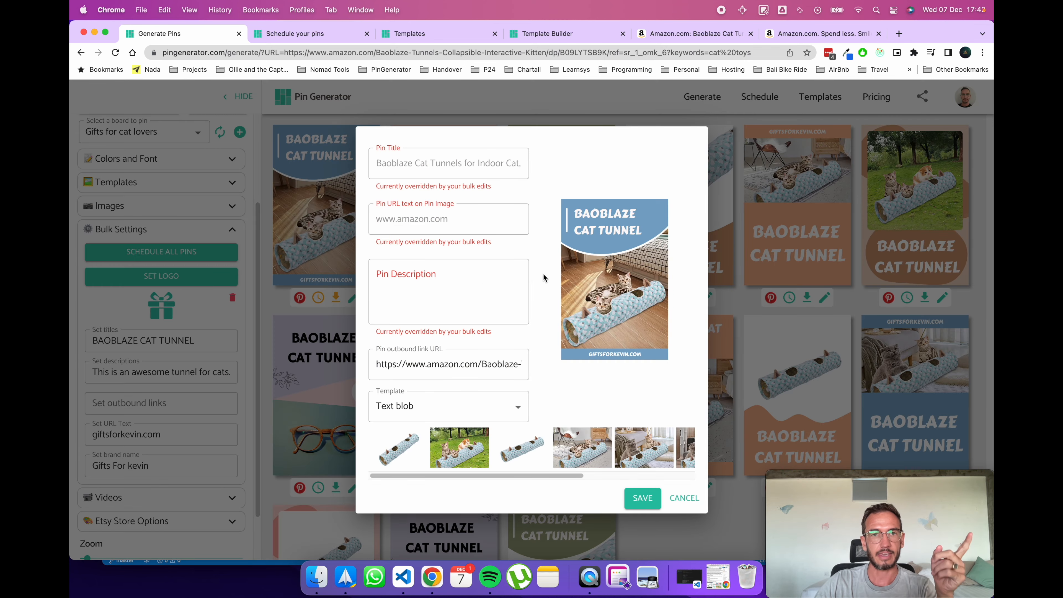
pyautogui.moveTo(487, 222); pyautogui.dragTo(372, 222)
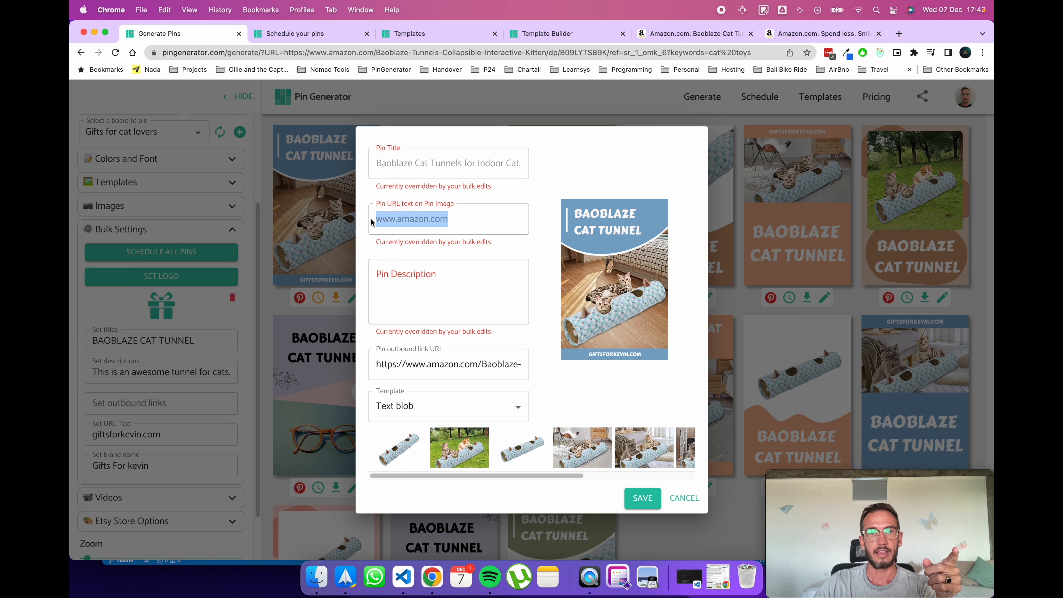
pyautogui.click(437, 364)
pyautogui.moveTo(402, 364); pyautogui.dragTo(541, 370)
pyautogui.click(479, 368)
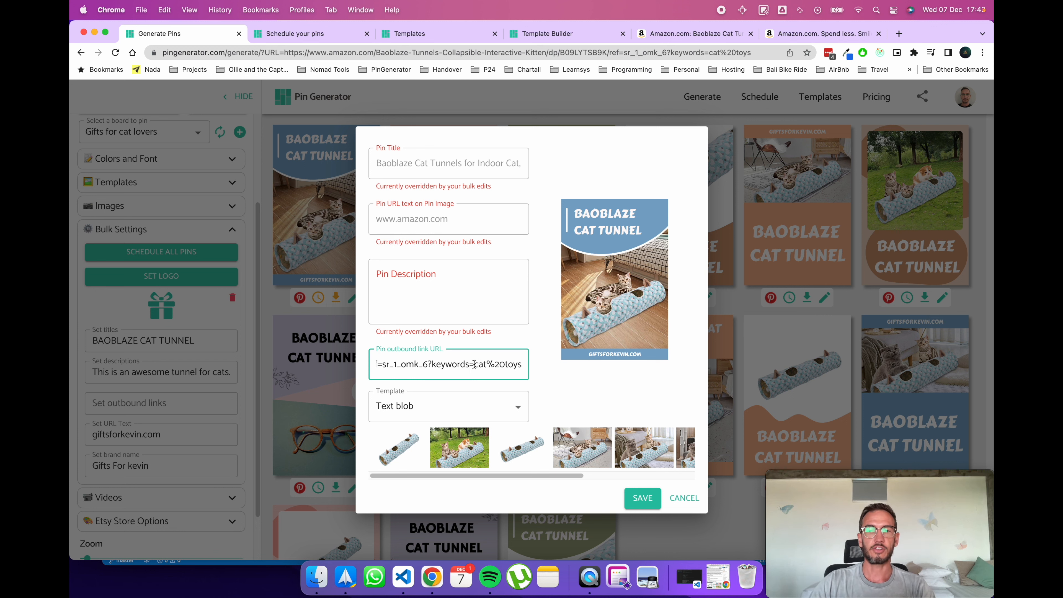
pyautogui.press('super+a')
pyautogui.click(505, 364)
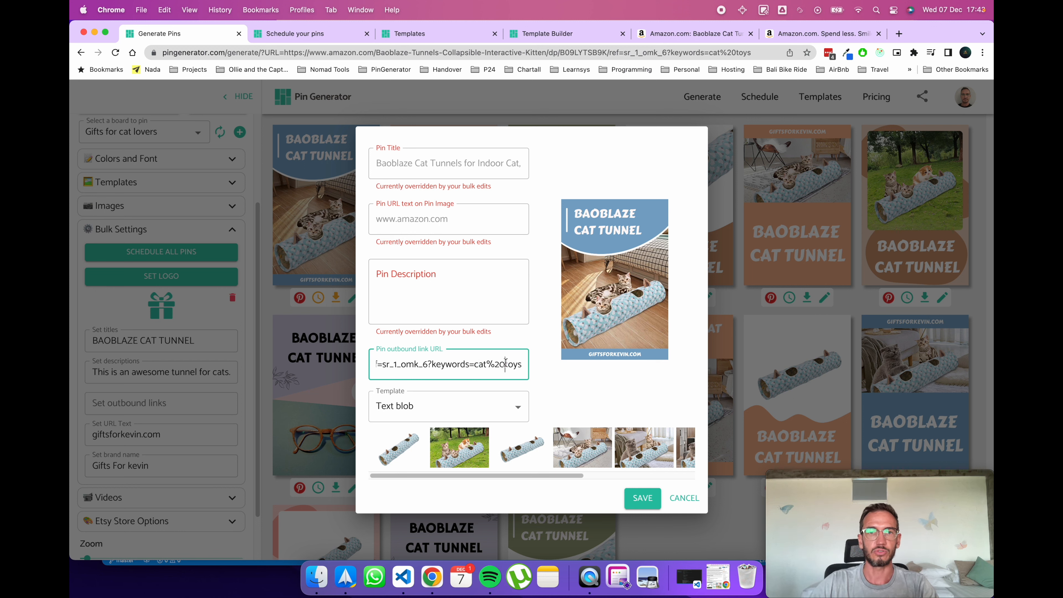
pyautogui.press('super+Left')
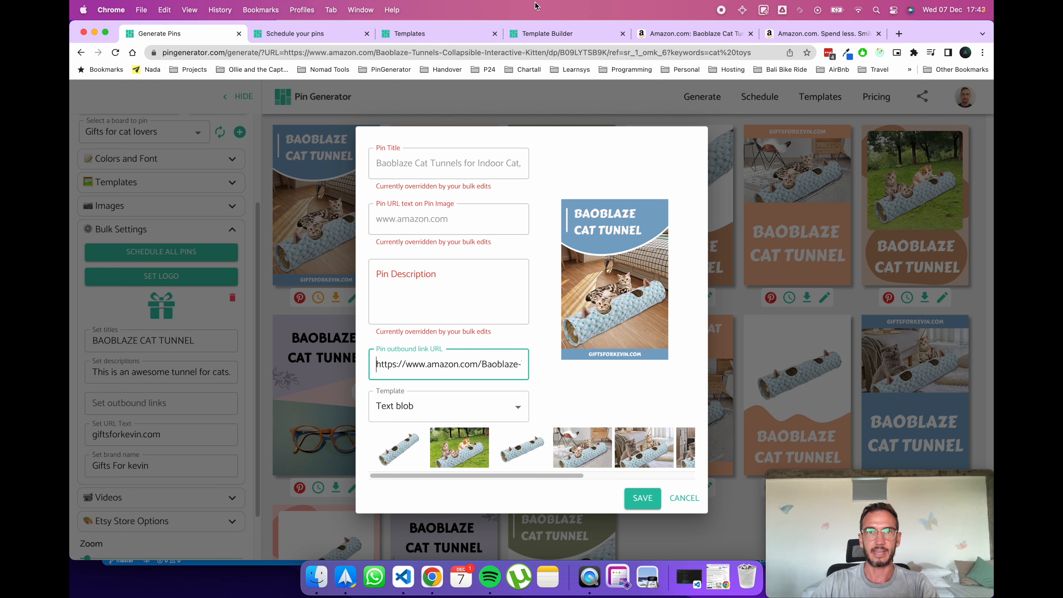
# Generate an affiliate text link for the cat tunnel on its Amazon page, compare it with the full link, and copy the short link
pyautogui.click(682, 38)
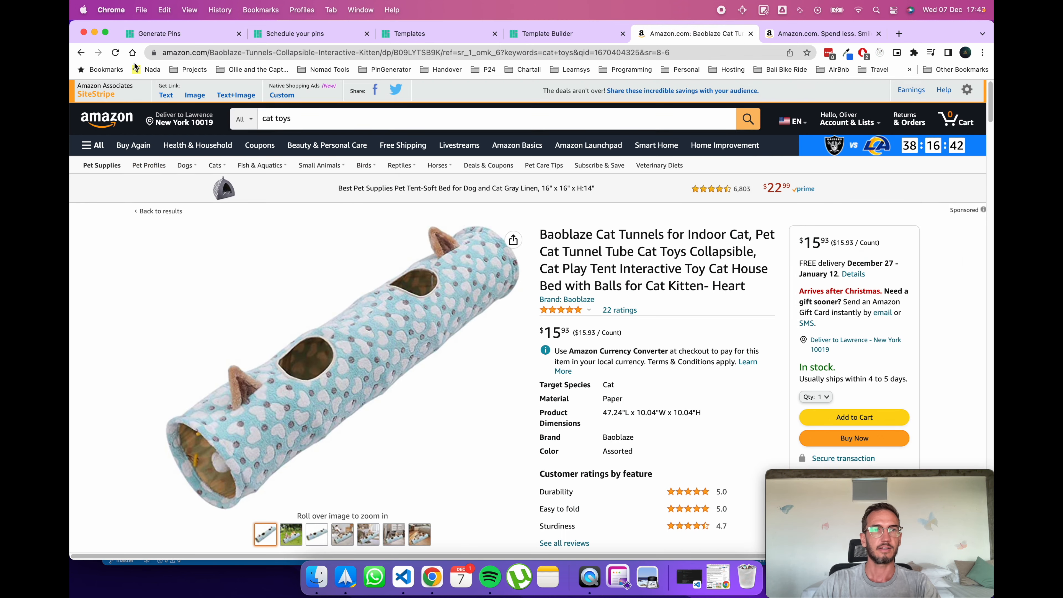
pyautogui.click(166, 95)
pyautogui.moveTo(201, 192); pyautogui.dragTo(103, 196)
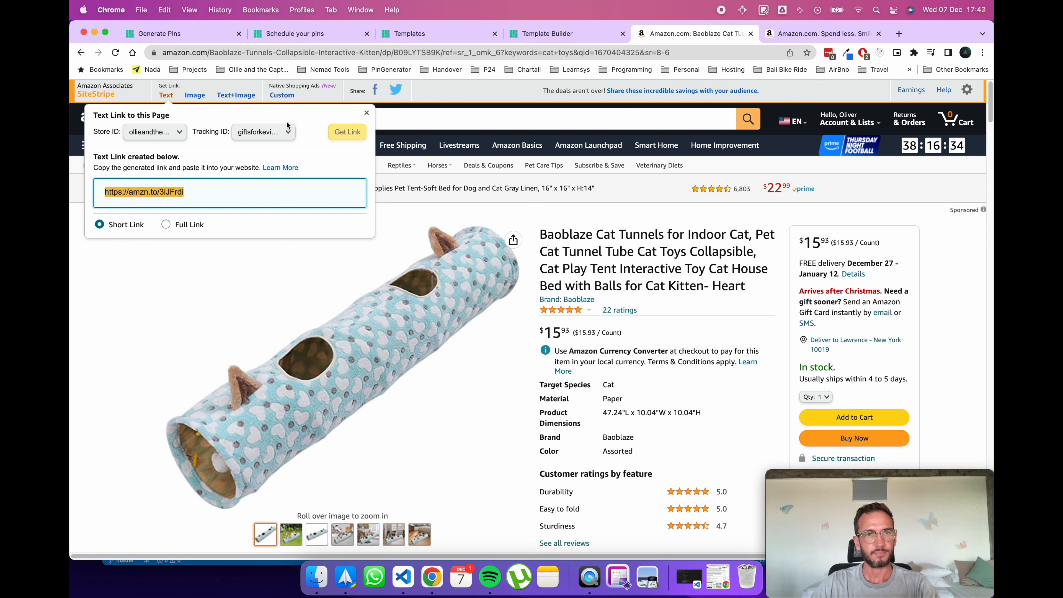
pyautogui.click(166, 225)
pyautogui.scroll(-2, 216, 197)
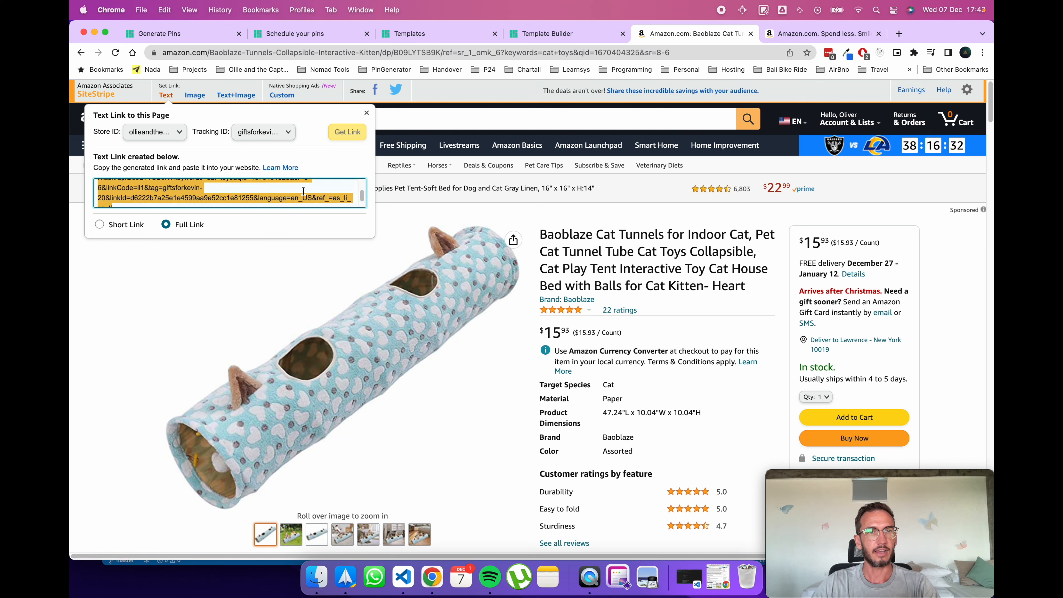
pyautogui.click(123, 224)
pyautogui.moveTo(210, 193); pyautogui.dragTo(94, 190)
pyautogui.press('super+c')
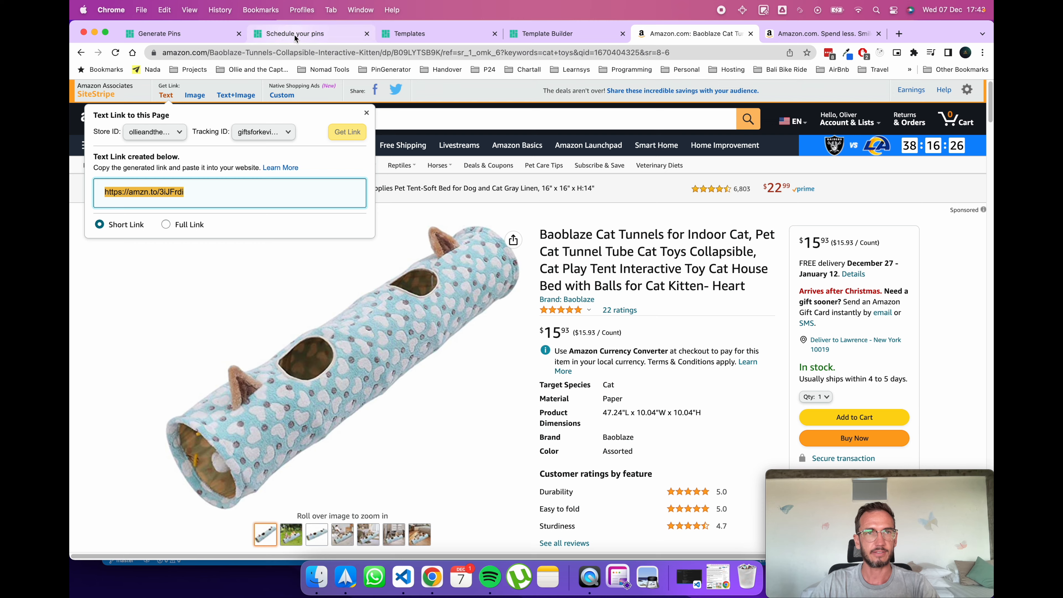
pyautogui.click(231, 35)
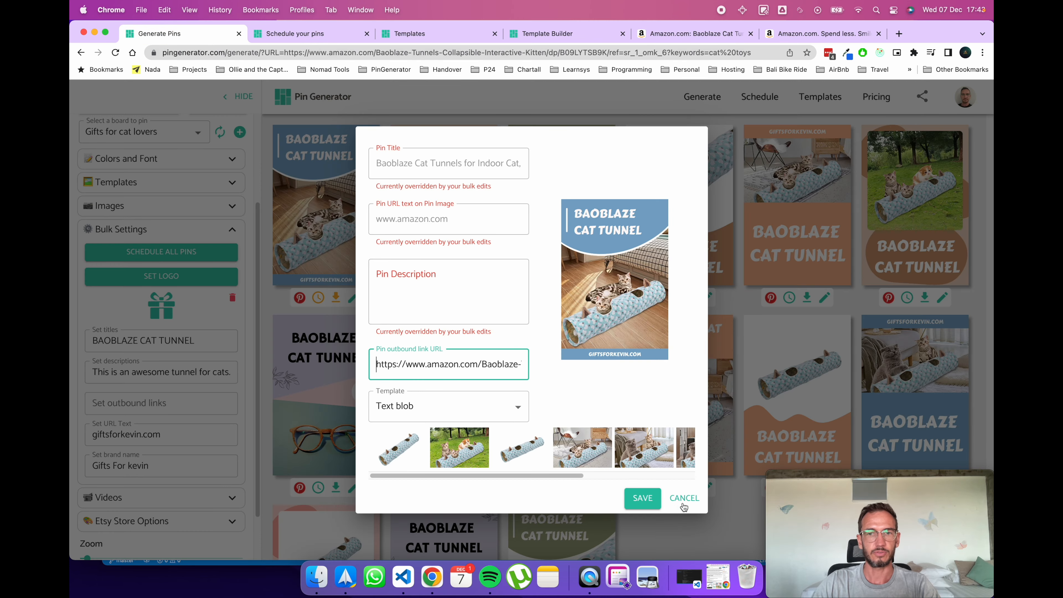
pyautogui.click(683, 498)
pyautogui.click(143, 404)
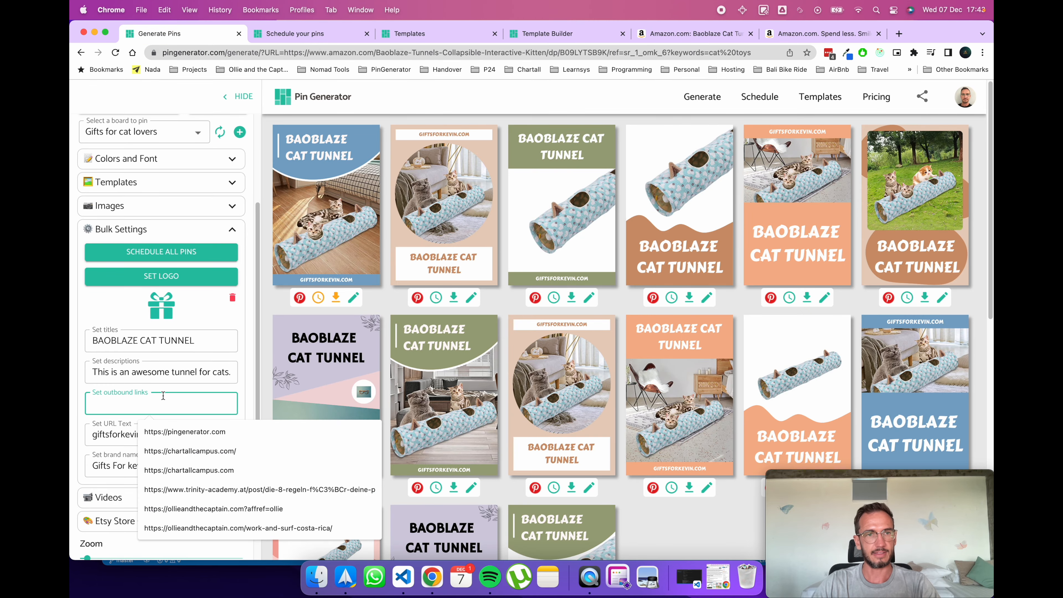
pyautogui.press('super+v')
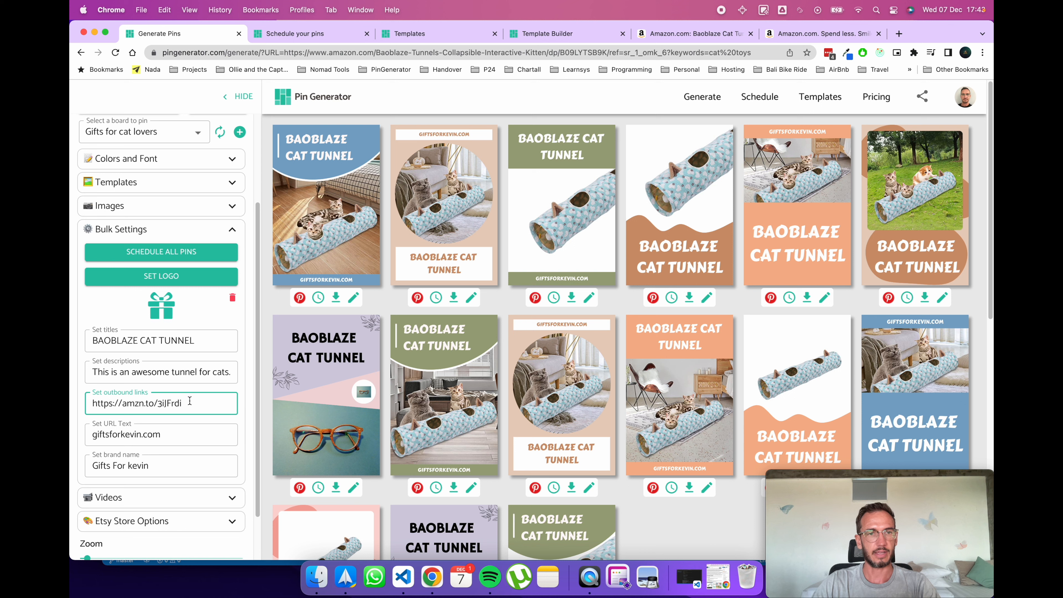
pyautogui.click(247, 404)
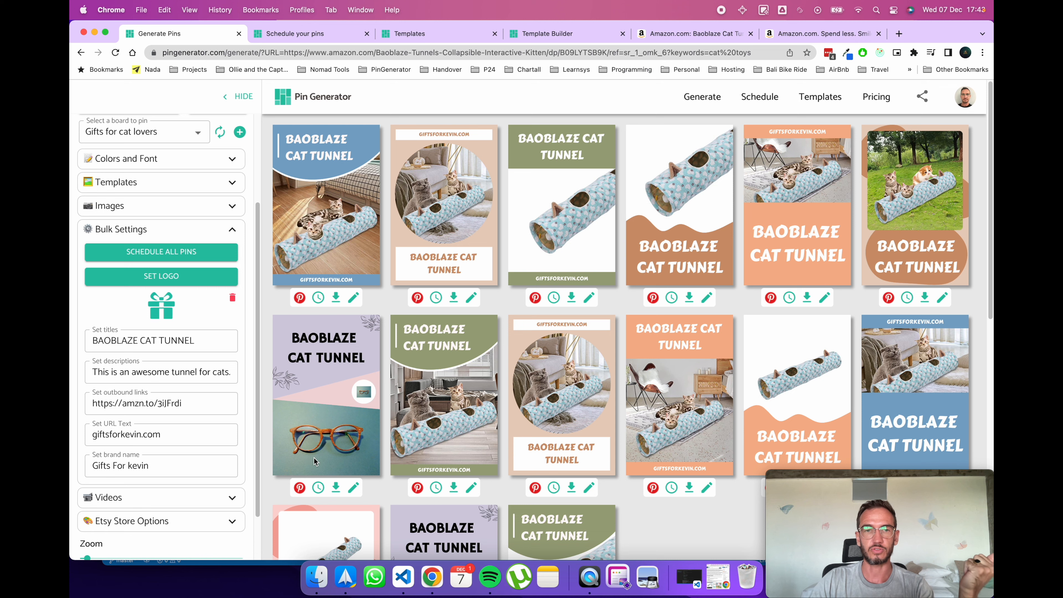
# Check the outbound link in the first pin's details and schedule the orange second-row pin showing kittens beside a white chair
pyautogui.click(351, 297)
pyautogui.moveTo(398, 360); pyautogui.dragTo(553, 420)
pyautogui.click(689, 505)
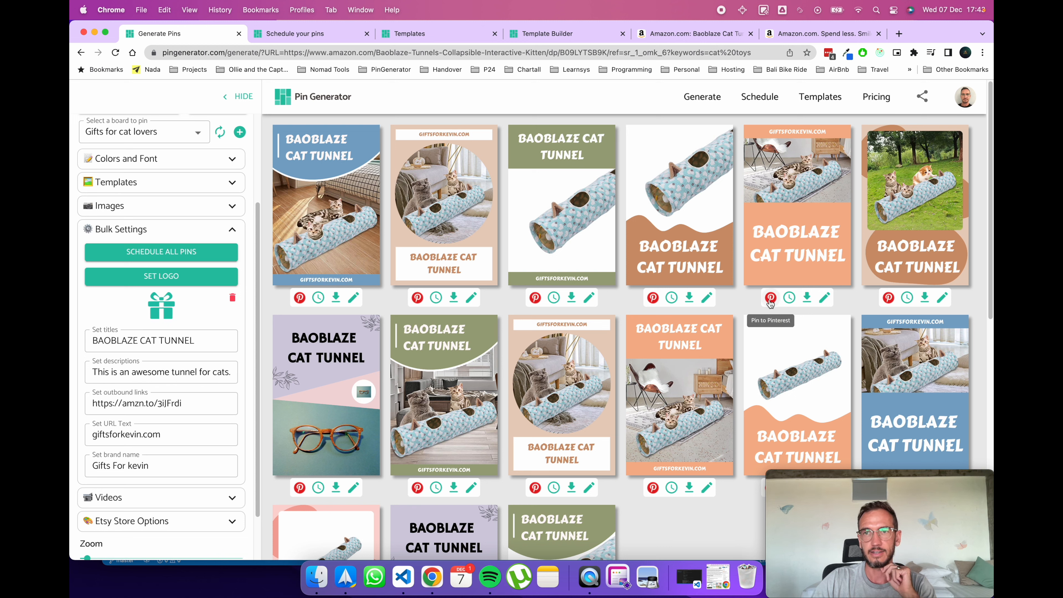
pyautogui.click(673, 491)
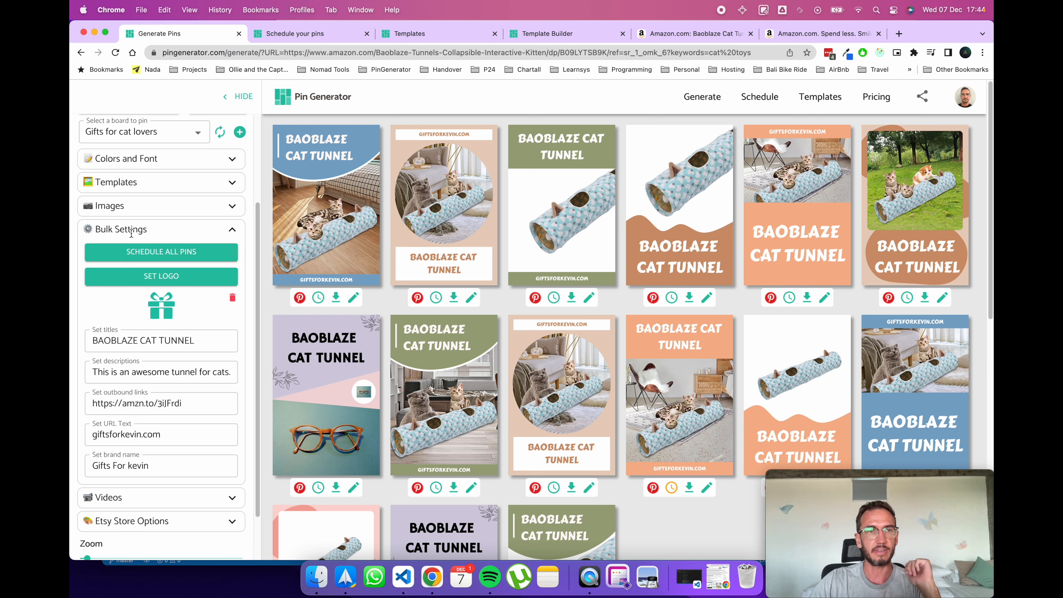
pyautogui.moveTo(146, 229); pyautogui.dragTo(76, 234)
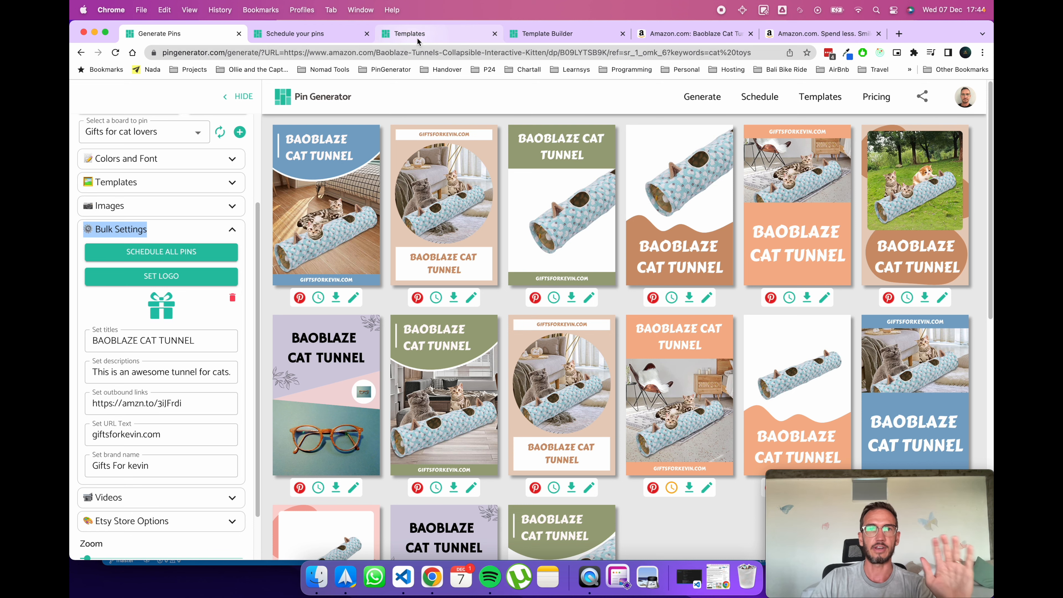
# Refresh the scheduled pins page and look through the queue down to its last entries
pyautogui.click(325, 37)
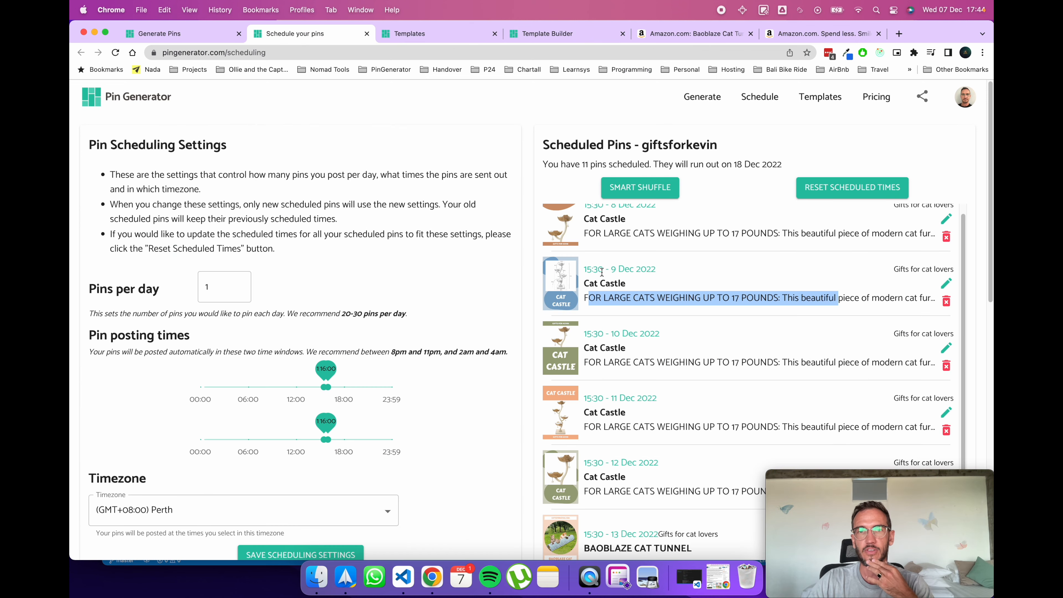
pyautogui.press('super+r')
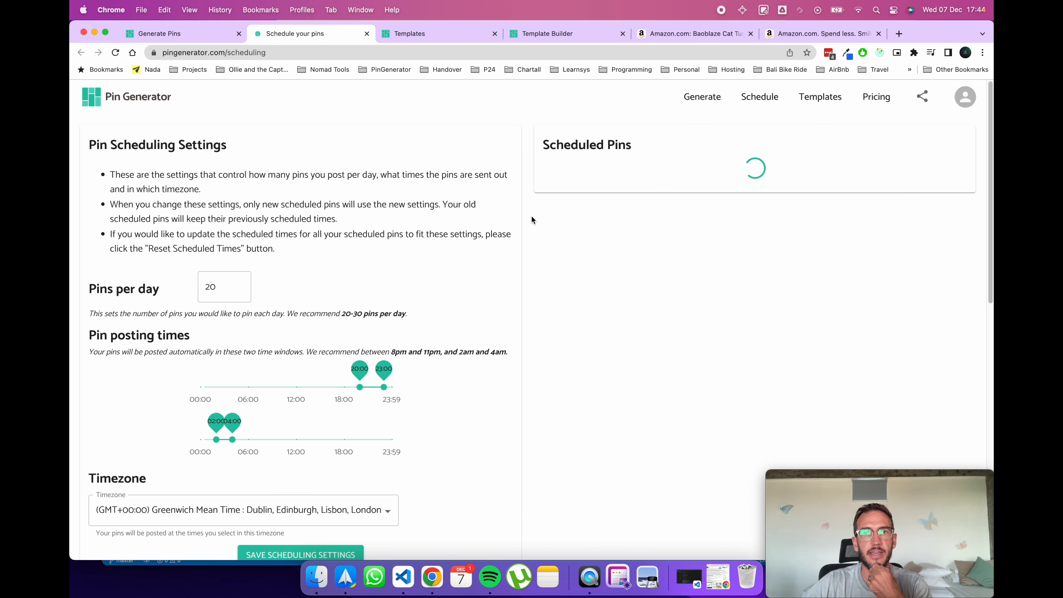
pyautogui.scroll(-10, 615, 251)
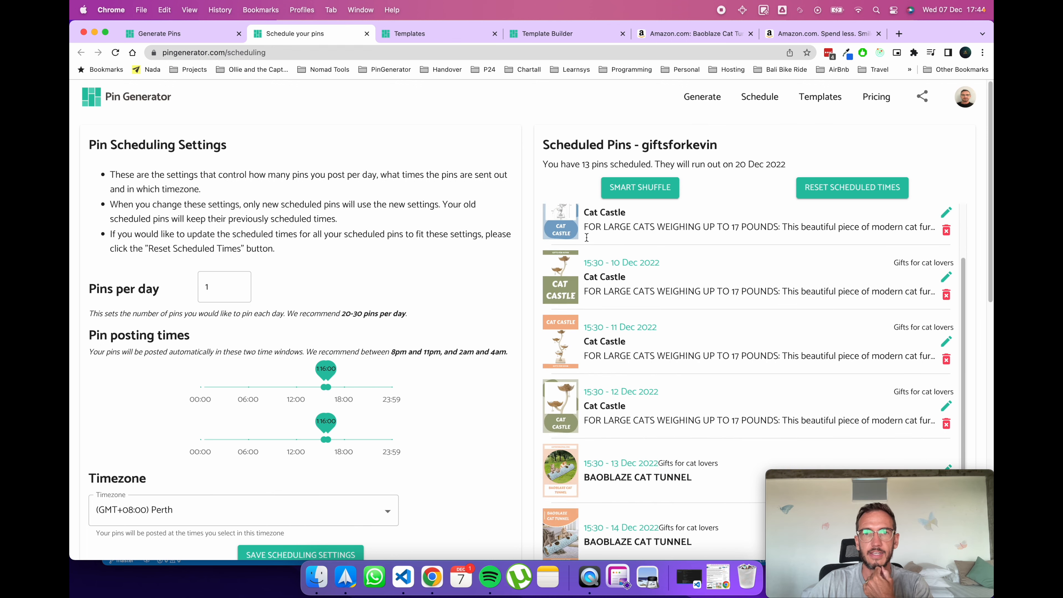
pyautogui.scroll(-1, 615, 247)
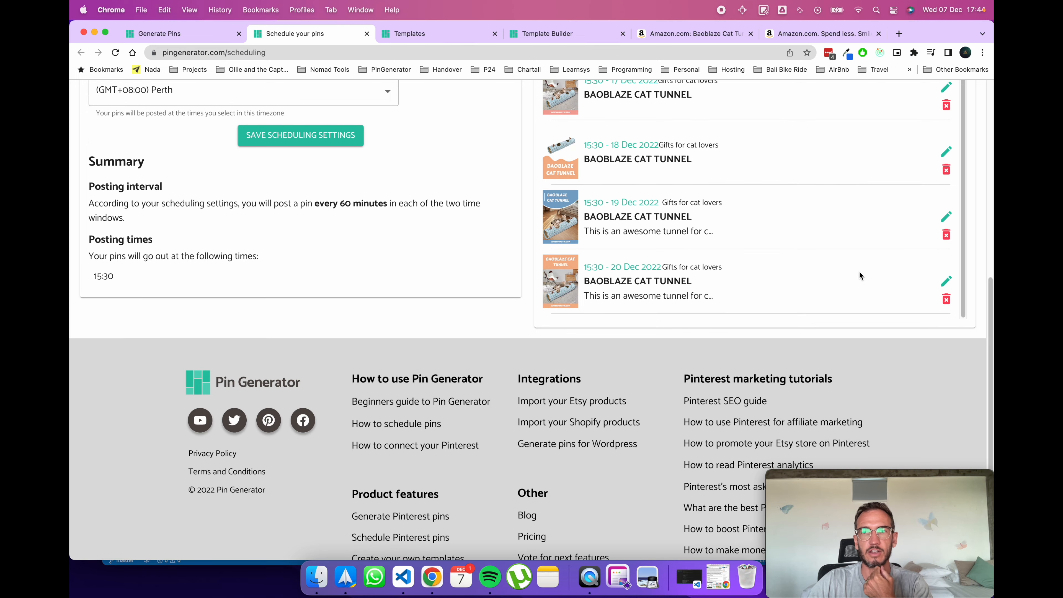
# Examine the title, description and outbound link of the pin scheduled for 20 Dec 2022, and close its details without saving
pyautogui.click(944, 279)
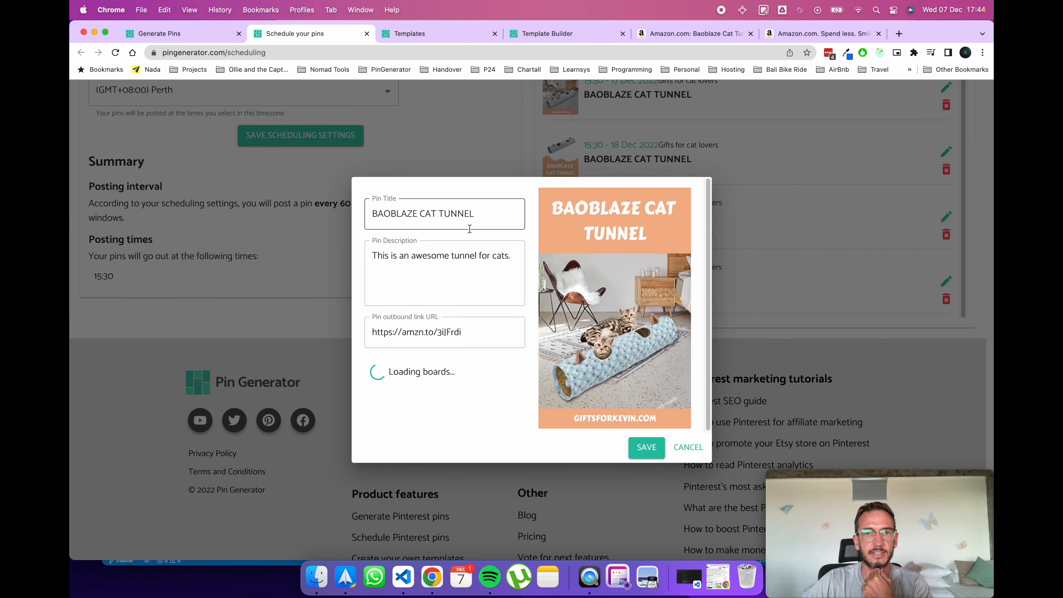
pyautogui.moveTo(480, 272); pyautogui.dragTo(367, 250)
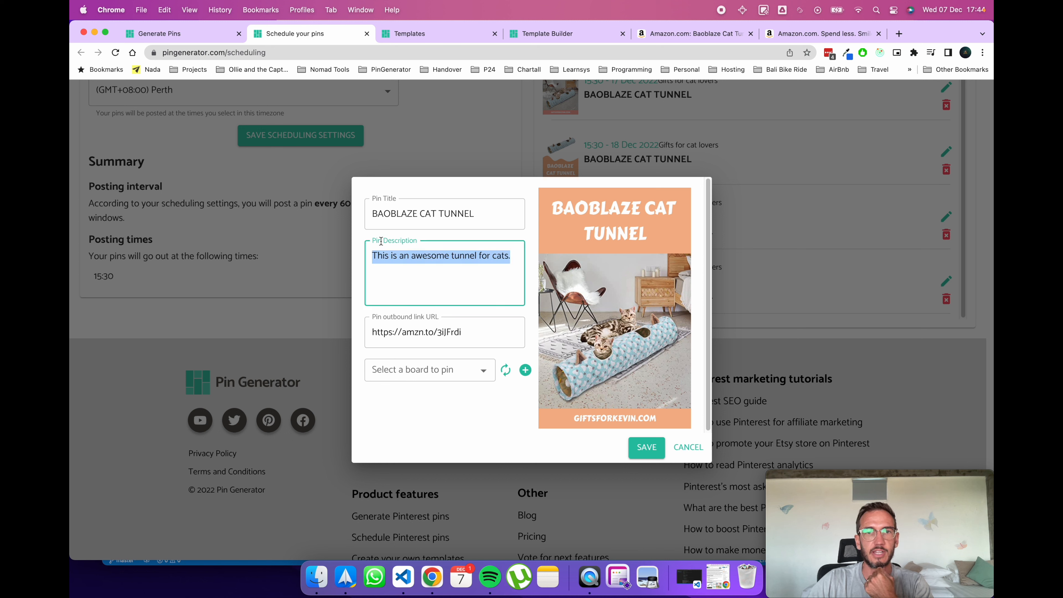
pyautogui.moveTo(490, 216); pyautogui.dragTo(346, 215)
pyautogui.moveTo(496, 335); pyautogui.dragTo(364, 334)
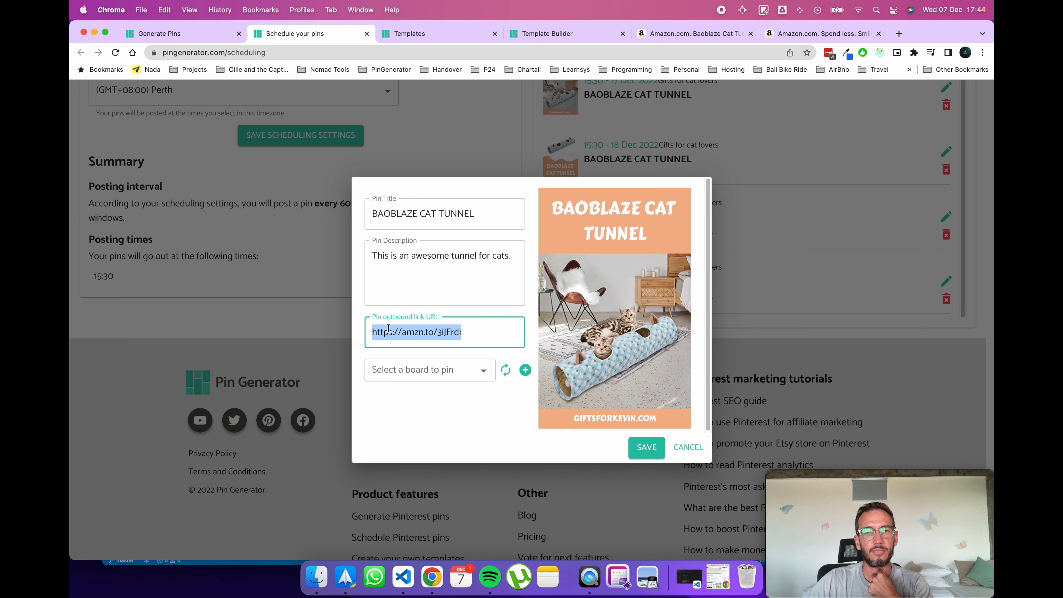
pyautogui.moveTo(482, 332); pyautogui.dragTo(362, 336)
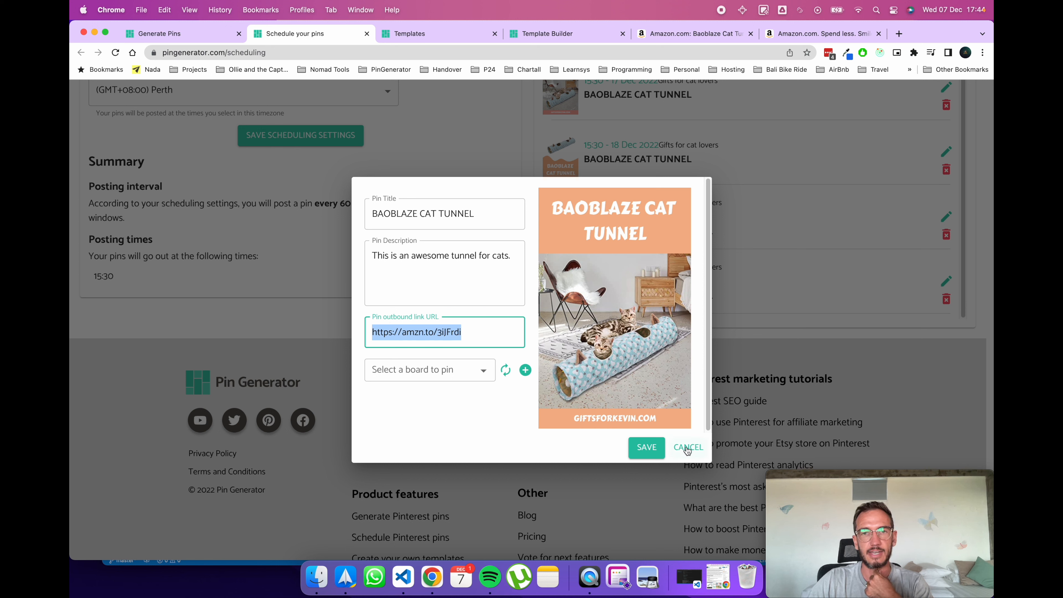
pyautogui.click(486, 413)
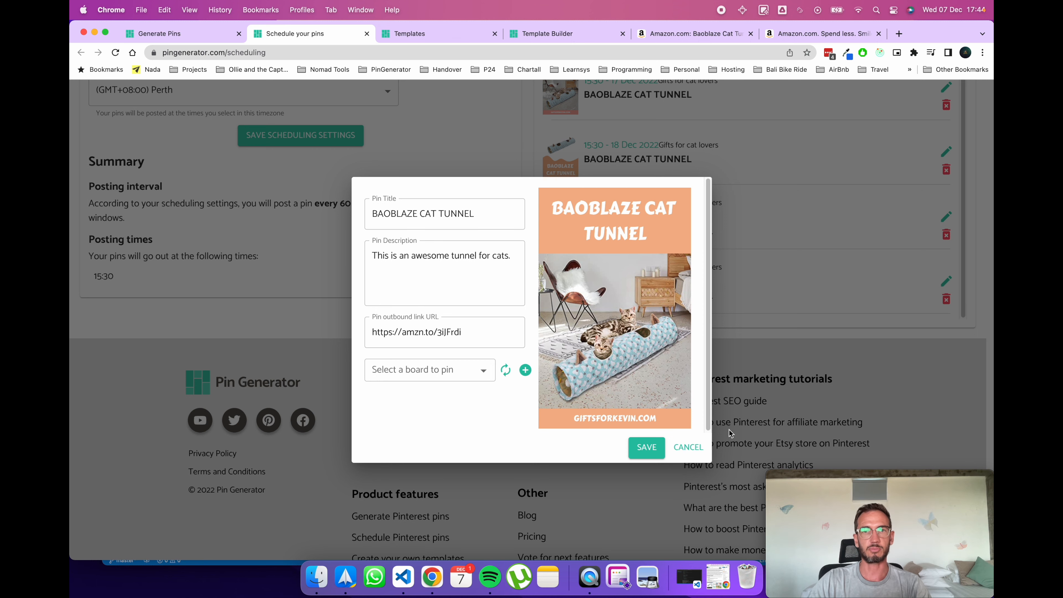
pyautogui.click(686, 447)
pyautogui.scroll(10, 750, 380)
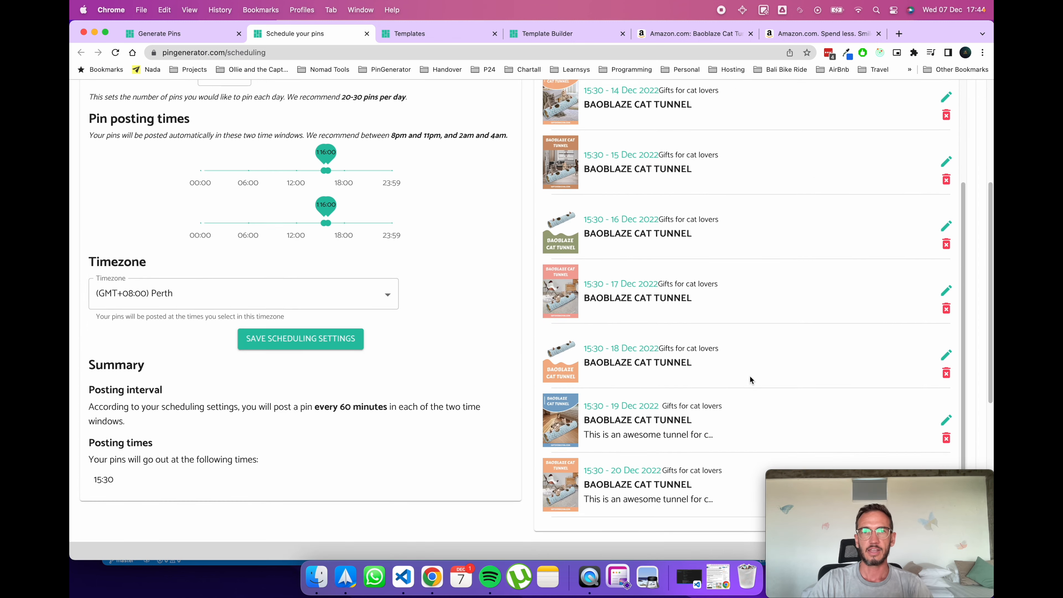
# Search Amazon for "cat toys" and browse the results down to the highly rated products
pyautogui.click(677, 34)
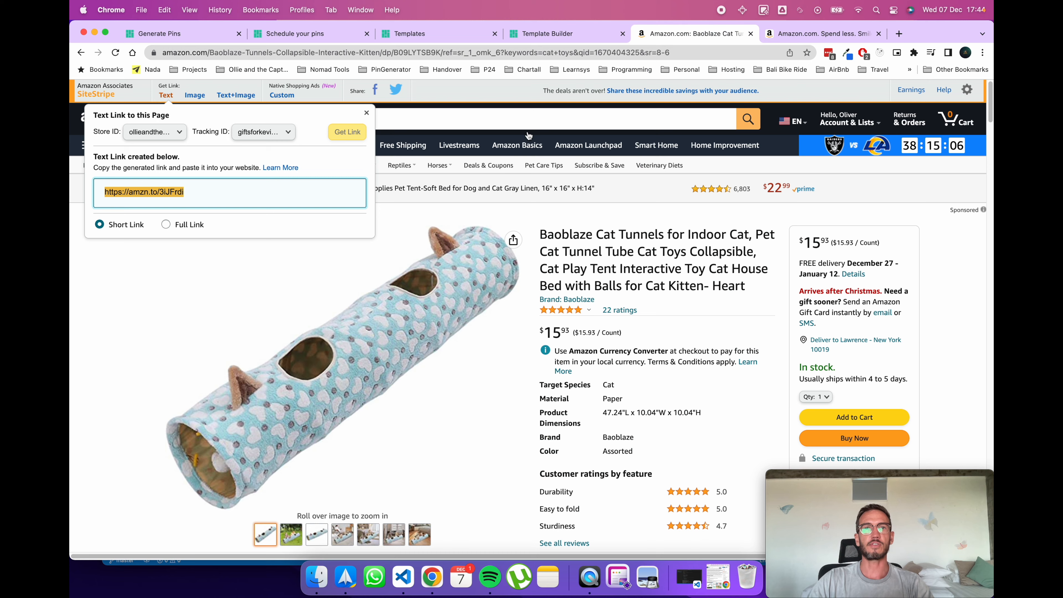
pyautogui.click(495, 125)
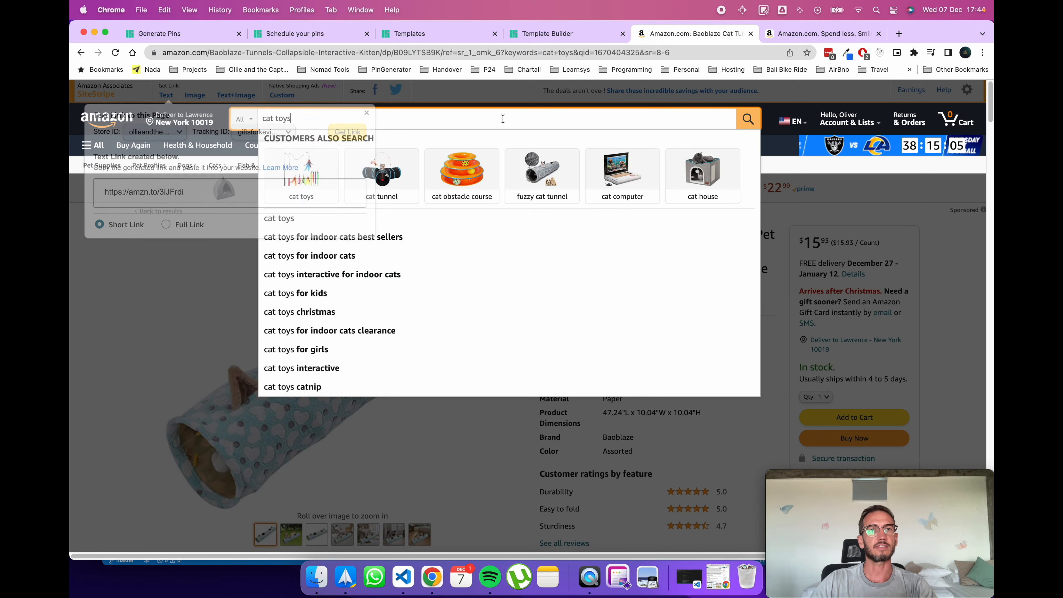
pyautogui.click(449, 118)
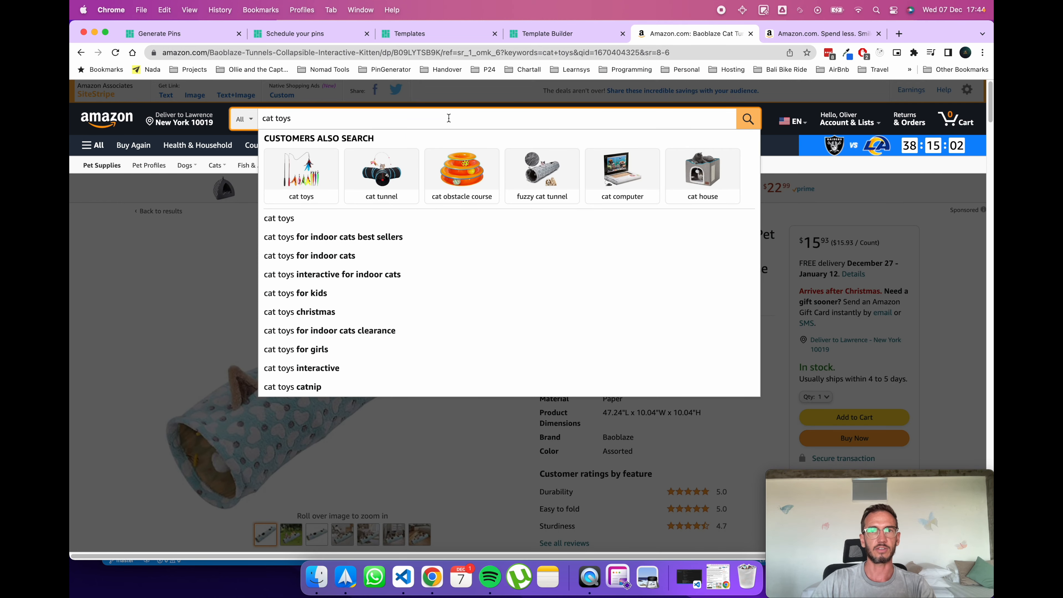
pyautogui.press('Return')
pyautogui.scroll(-10, 436, 284)
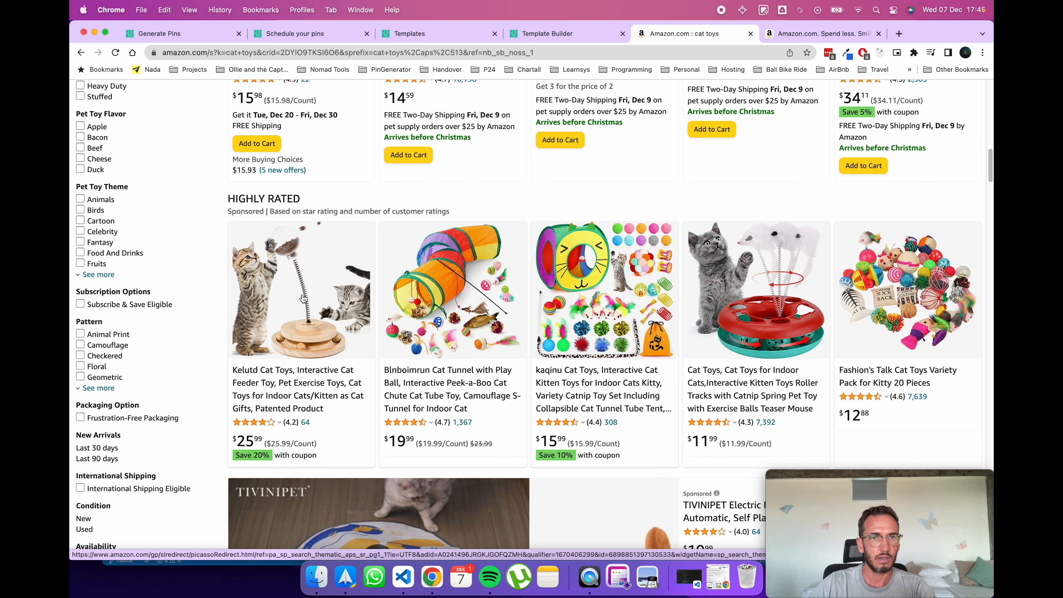
# Open the Kelutd interactive cat feeder toy listing and review its "About this item" bullet points
pyautogui.click(304, 285)
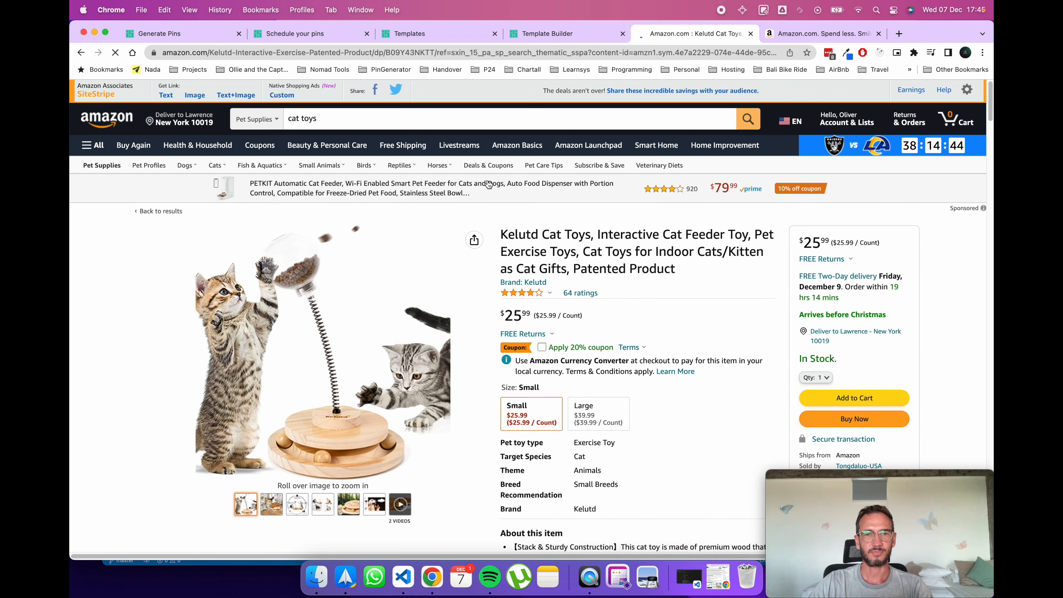
pyautogui.scroll(-4, 703, 286)
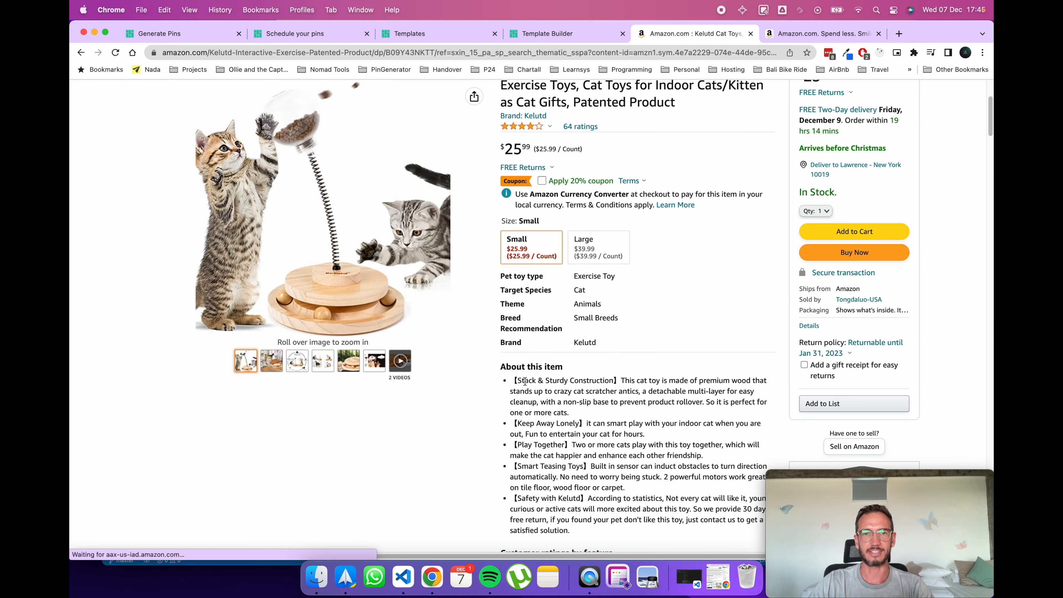
pyautogui.moveTo(511, 379); pyautogui.dragTo(593, 539)
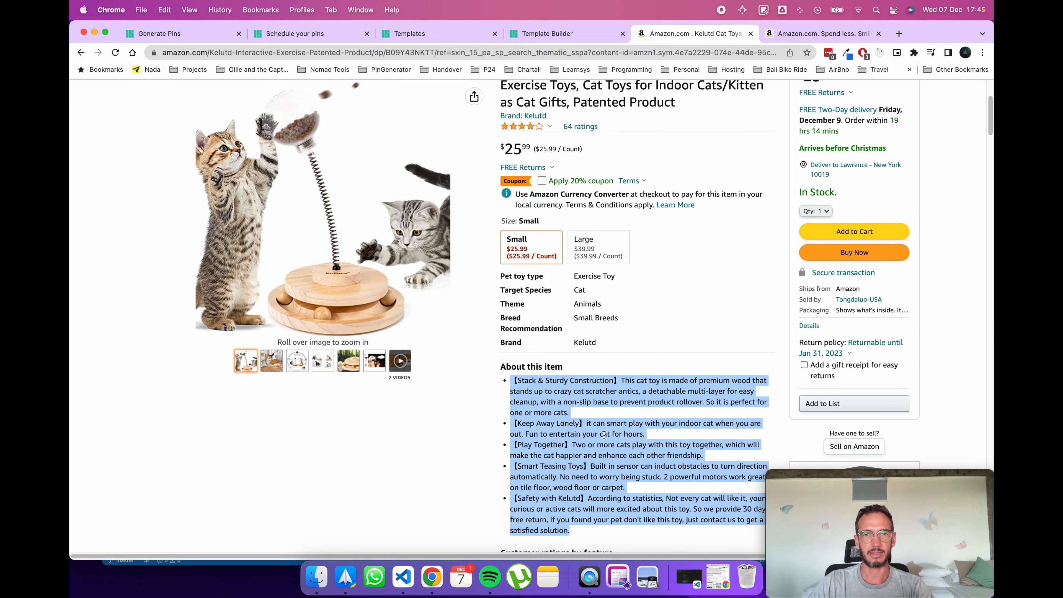
pyautogui.scroll(2, 605, 435)
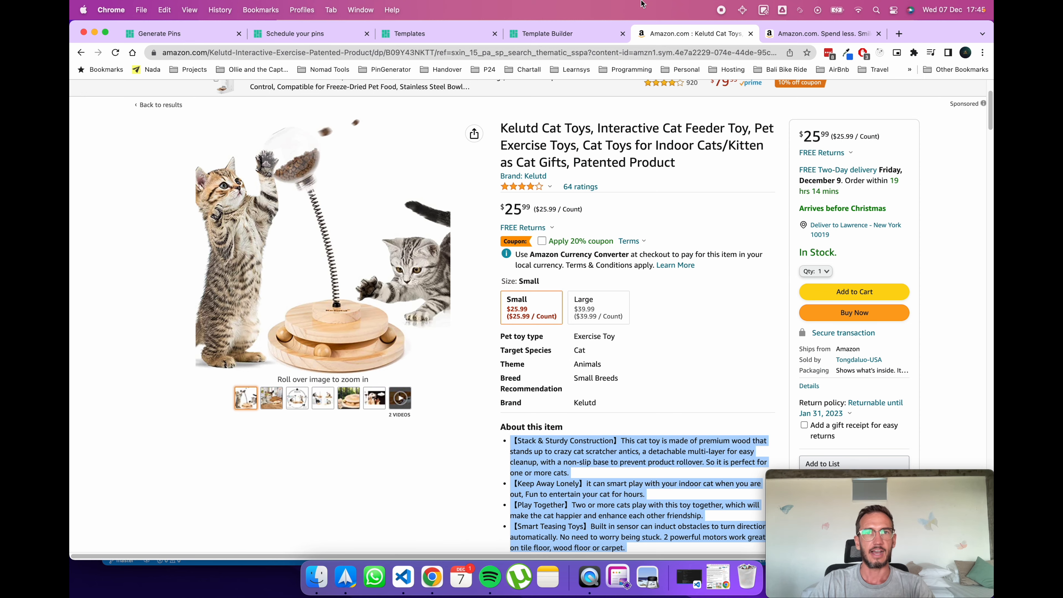
# Generate 15 pins in Pin Generator from the Kelutd cat feeder toy's Amazon page URL
pyautogui.click(603, 55)
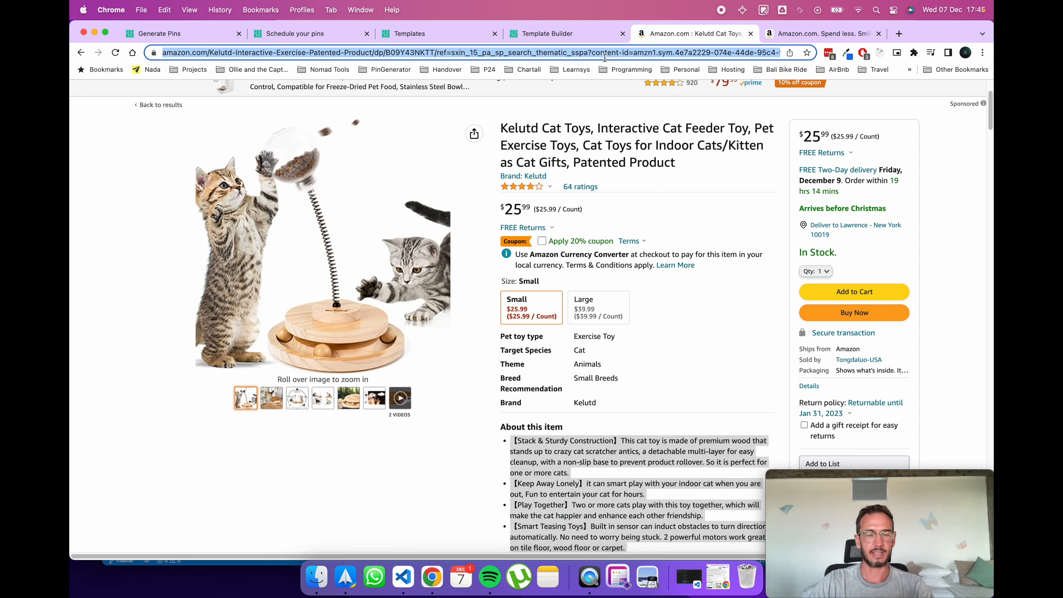
pyautogui.click(159, 34)
pyautogui.scroll(3, 237, 254)
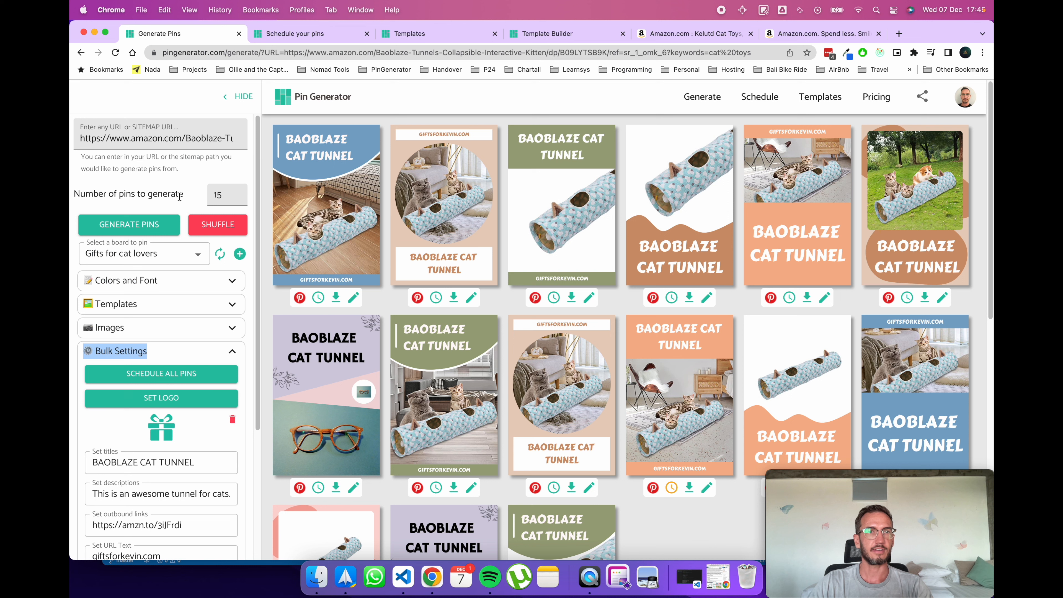
pyautogui.tripleClick(177, 138)
pyautogui.press('cmd+v')
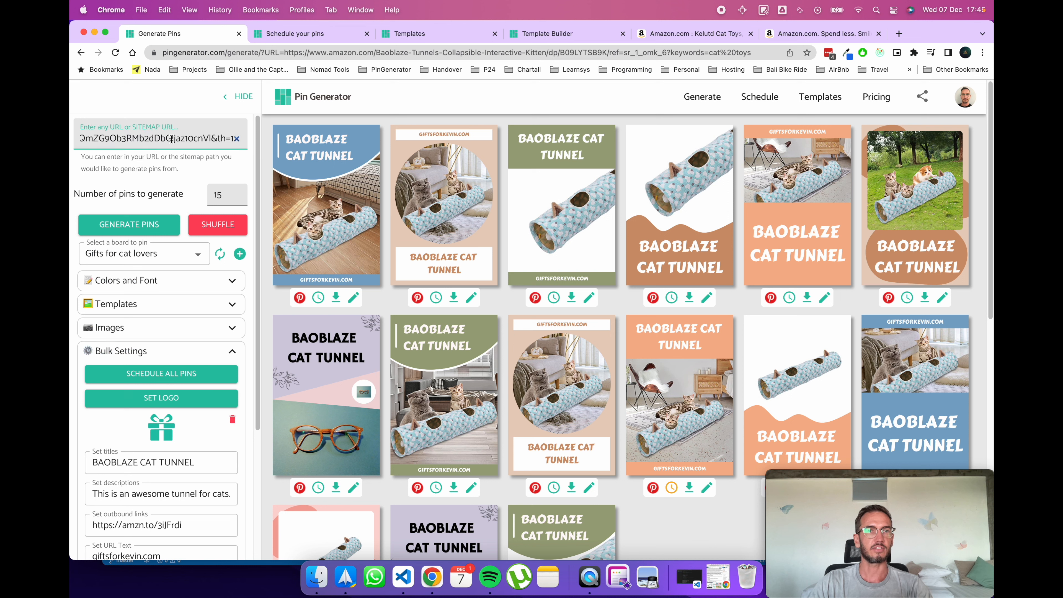
pyautogui.click(144, 226)
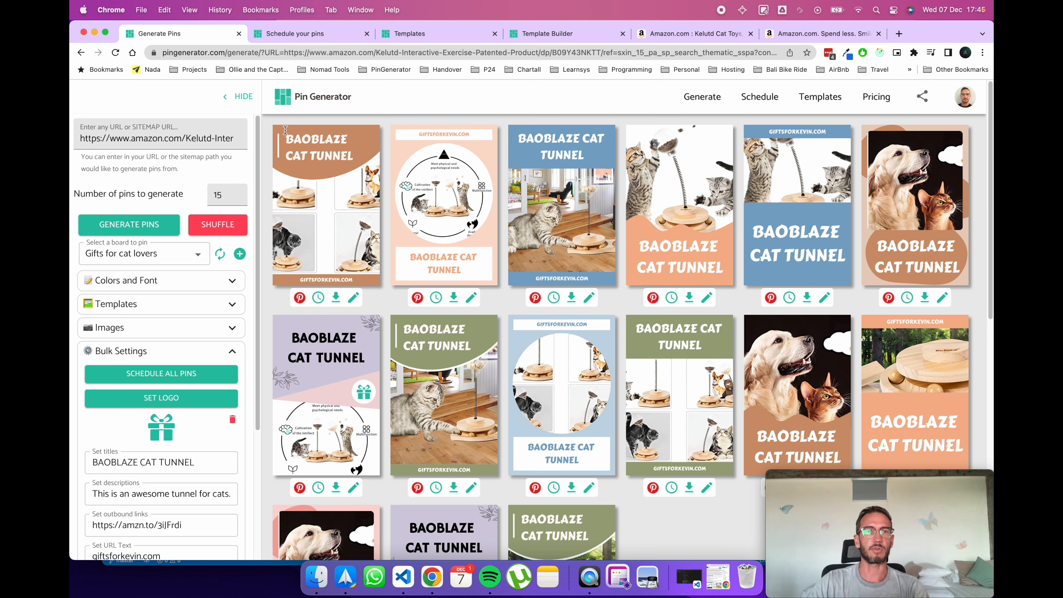
# Replace the bulk title for all generated pins with "Cat feeder toy"
pyautogui.moveTo(288, 137); pyautogui.dragTo(356, 164)
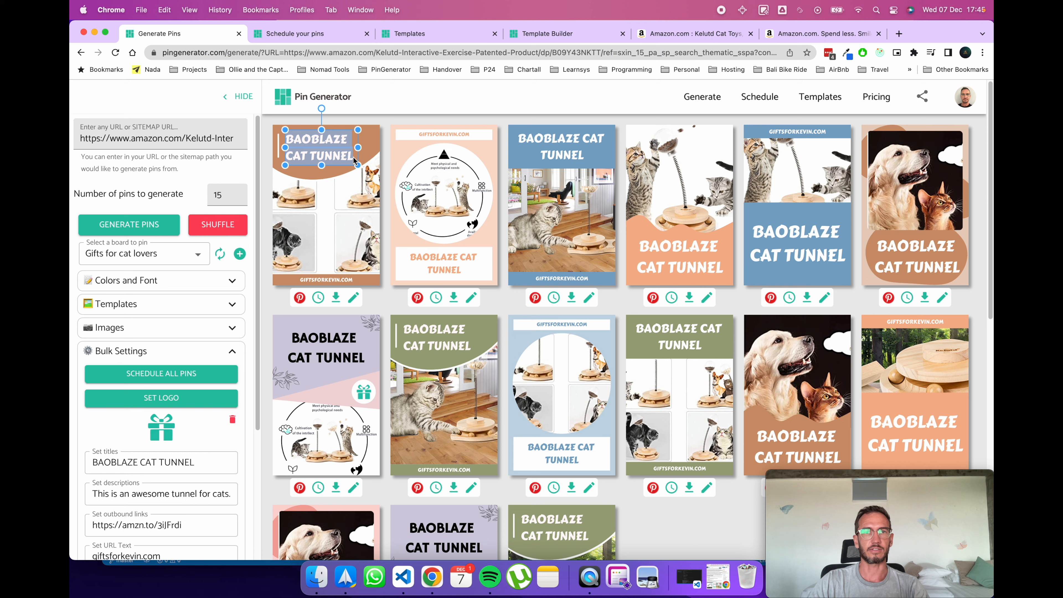
pyautogui.click(204, 460)
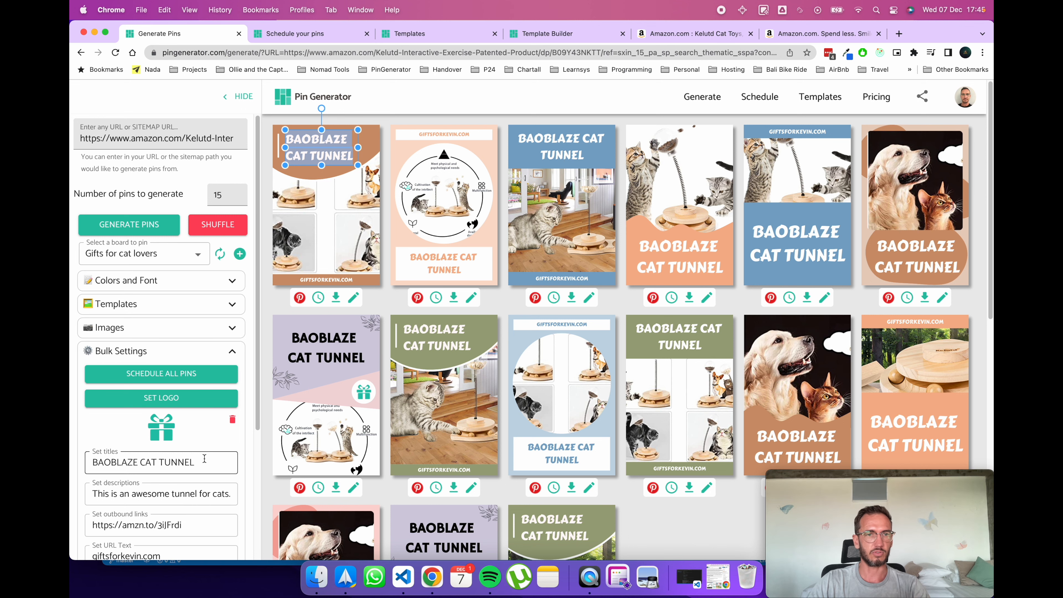
pyautogui.press('super+a')
pyautogui.press('BackSpace')
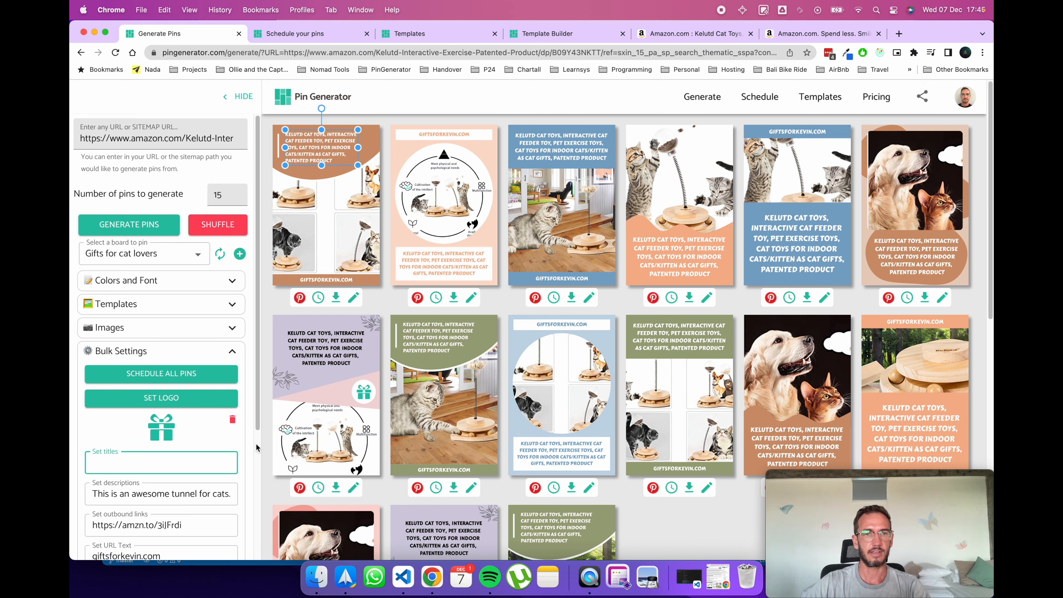
pyautogui.scroll(-5, 257, 447)
pyautogui.click(375, 295)
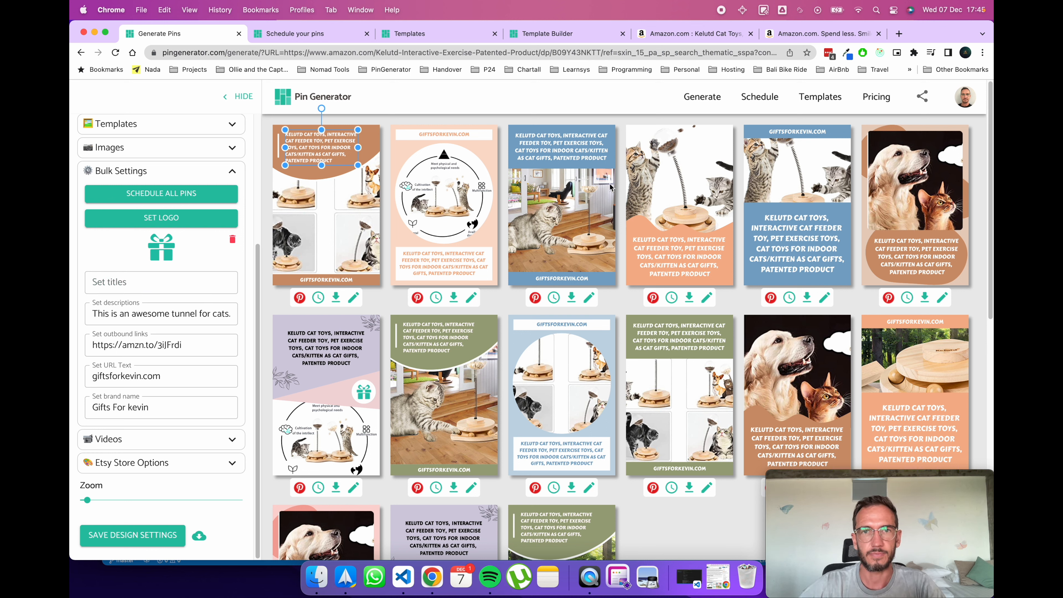
pyautogui.click(621, 169)
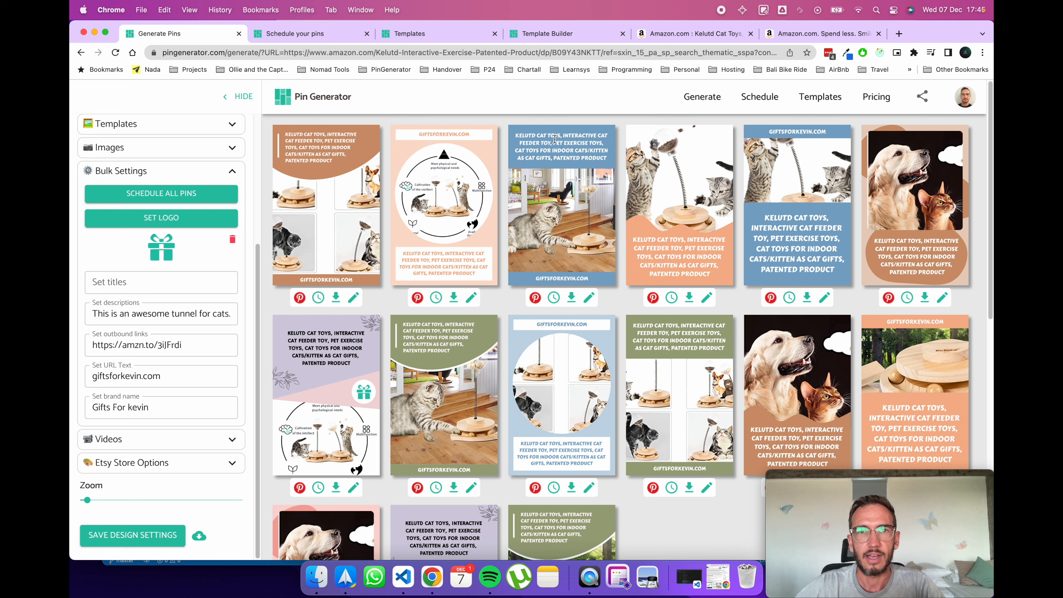
pyautogui.click(154, 292)
pyautogui.write('Cat feeder toy')
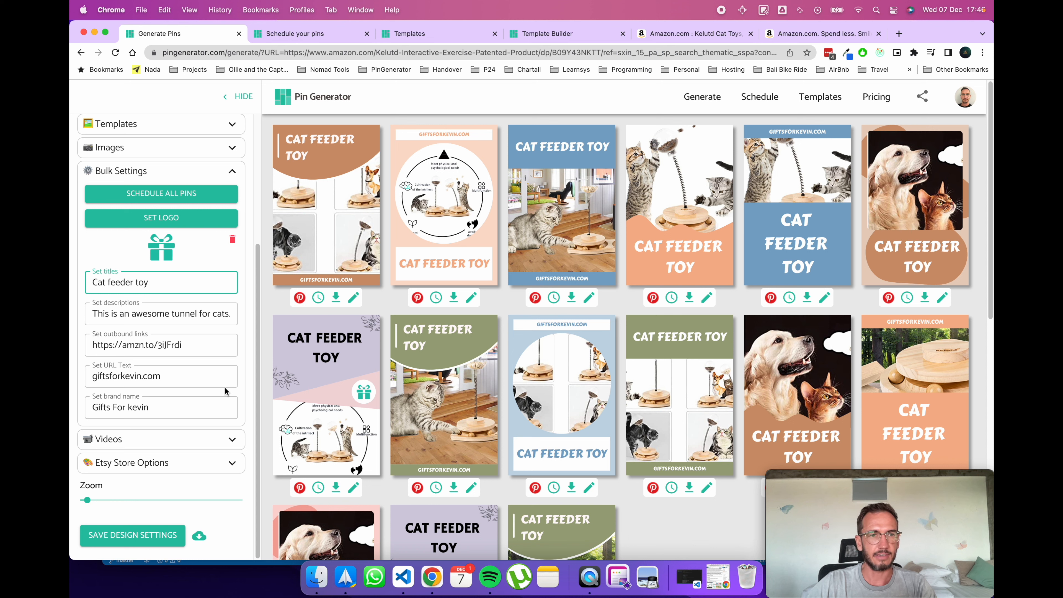
# Clear the bulk outbound link and the bulk description left over from the cat tunnel product
pyautogui.click(199, 345)
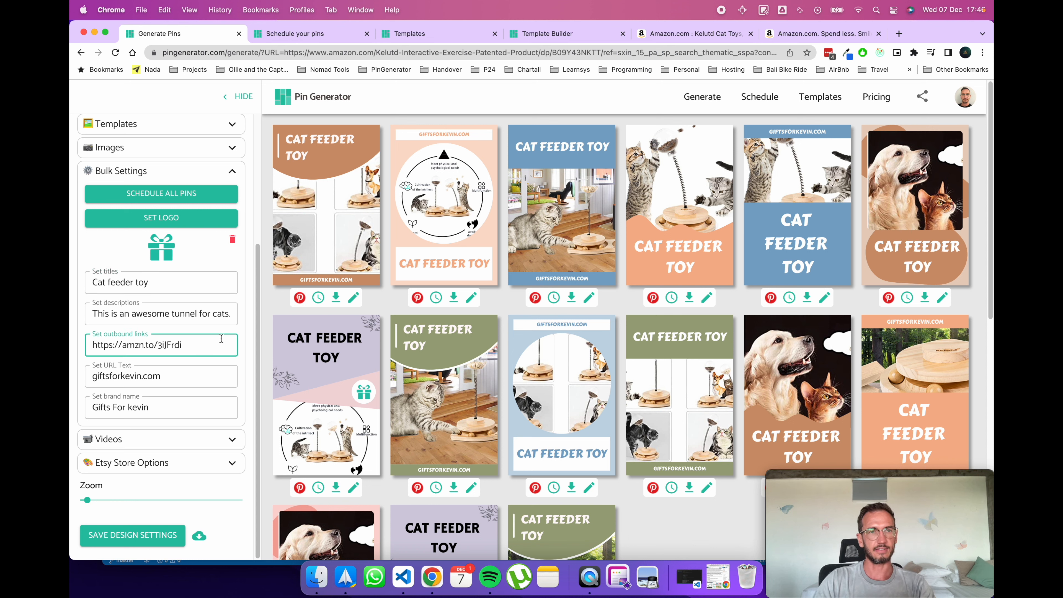
pyautogui.press('super+a')
pyautogui.press('BackSpace')
pyautogui.click(187, 313)
pyautogui.press('super+a')
pyautogui.press('BackSpace')
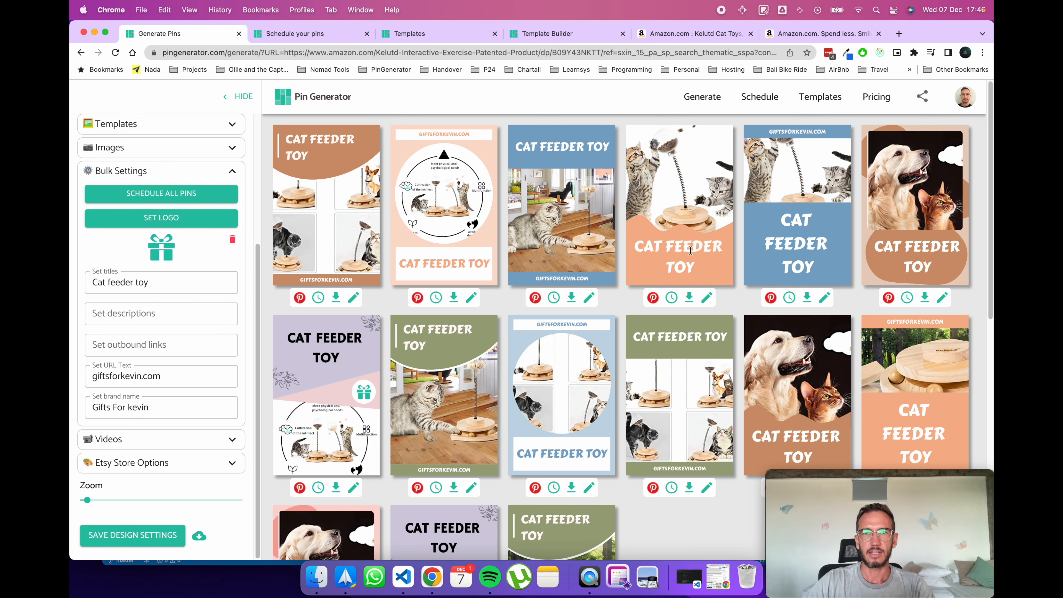
# Examine the description and its character limit in the orange first-row pin's details, and save the details without edits
pyautogui.click(707, 298)
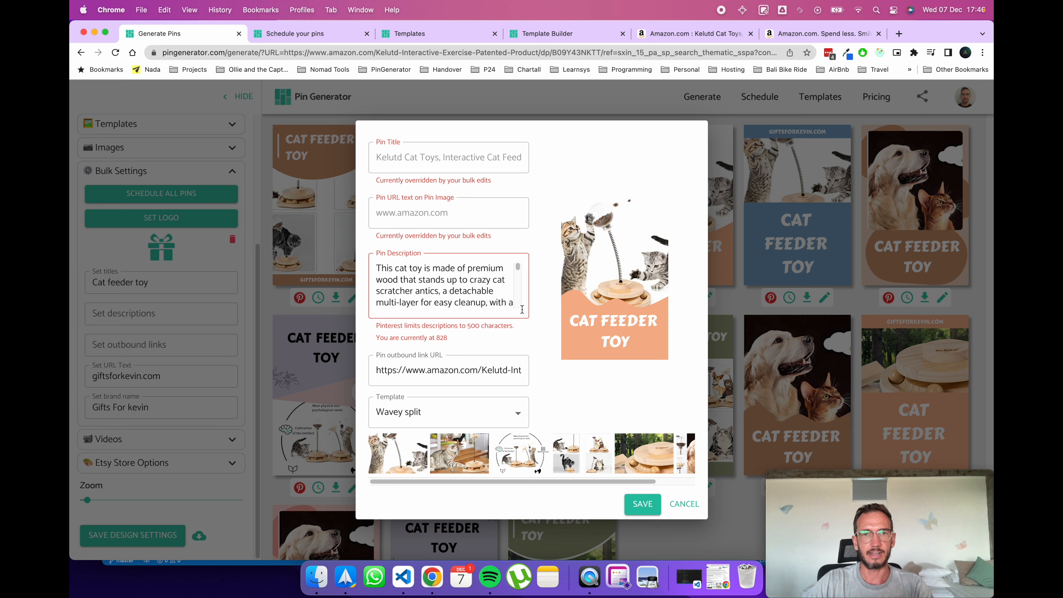
pyautogui.click(452, 283)
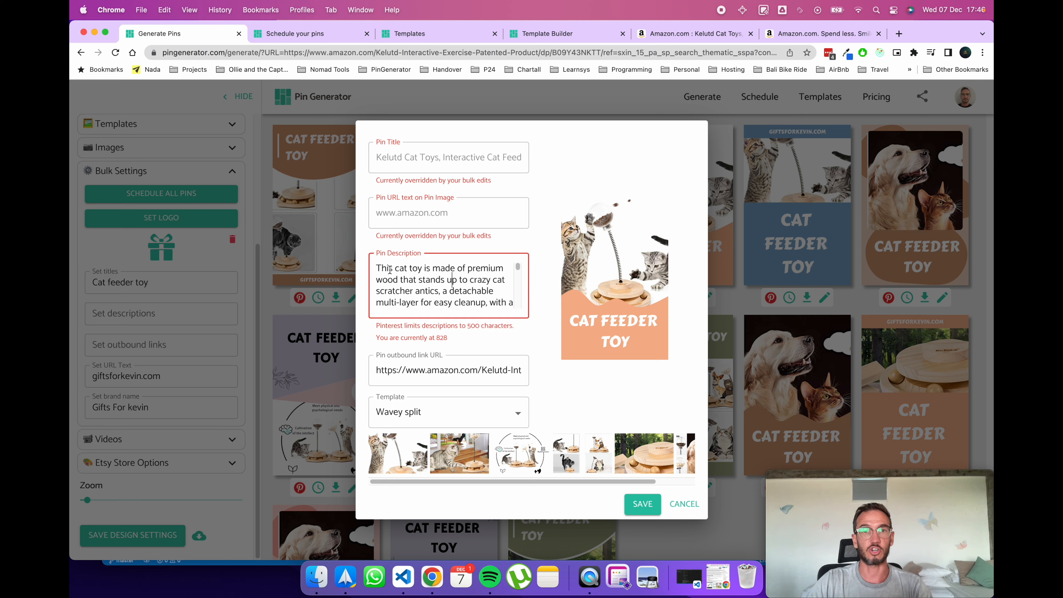
pyautogui.moveTo(379, 267); pyautogui.dragTo(433, 278)
pyautogui.moveTo(375, 325); pyautogui.dragTo(464, 340)
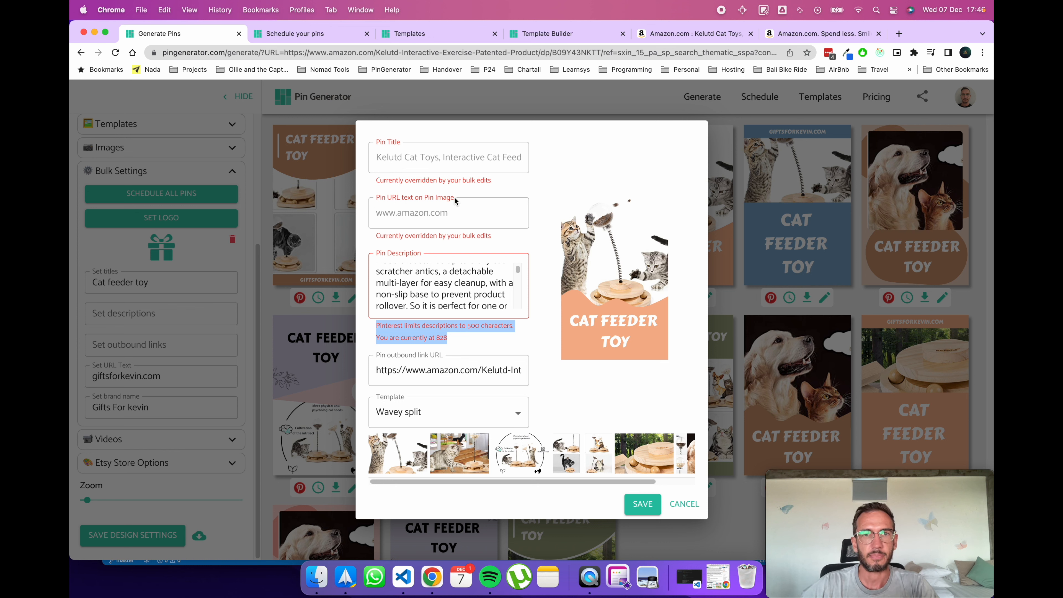
pyautogui.click(545, 283)
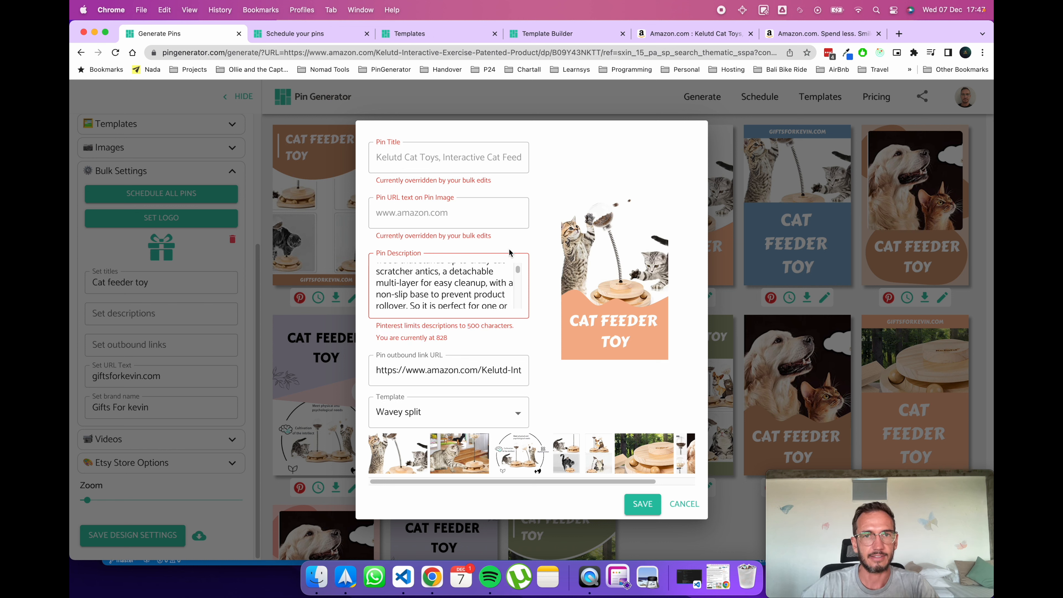
pyautogui.click(642, 503)
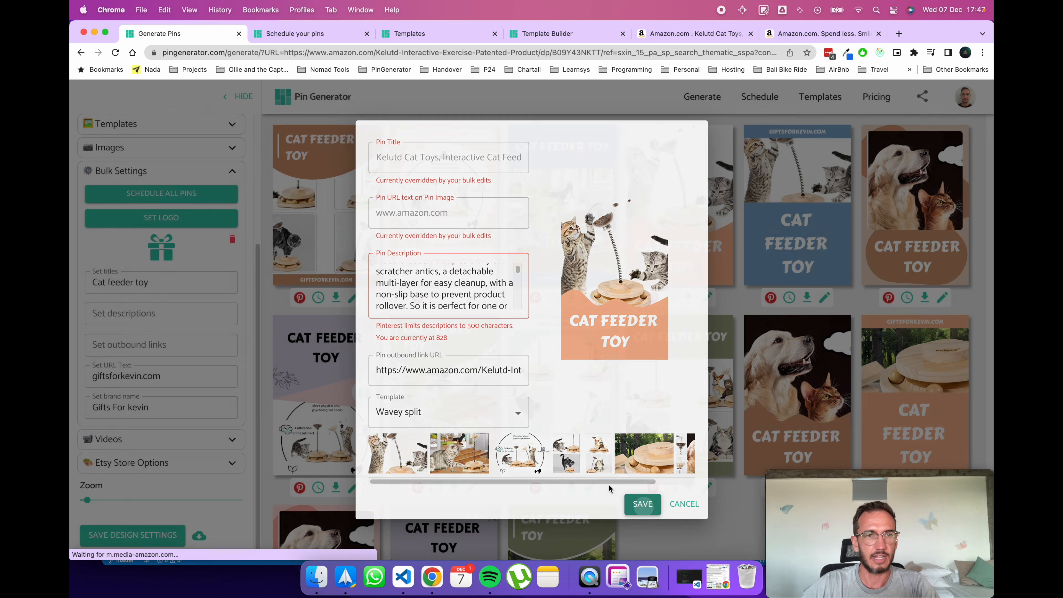
pyautogui.click(679, 34)
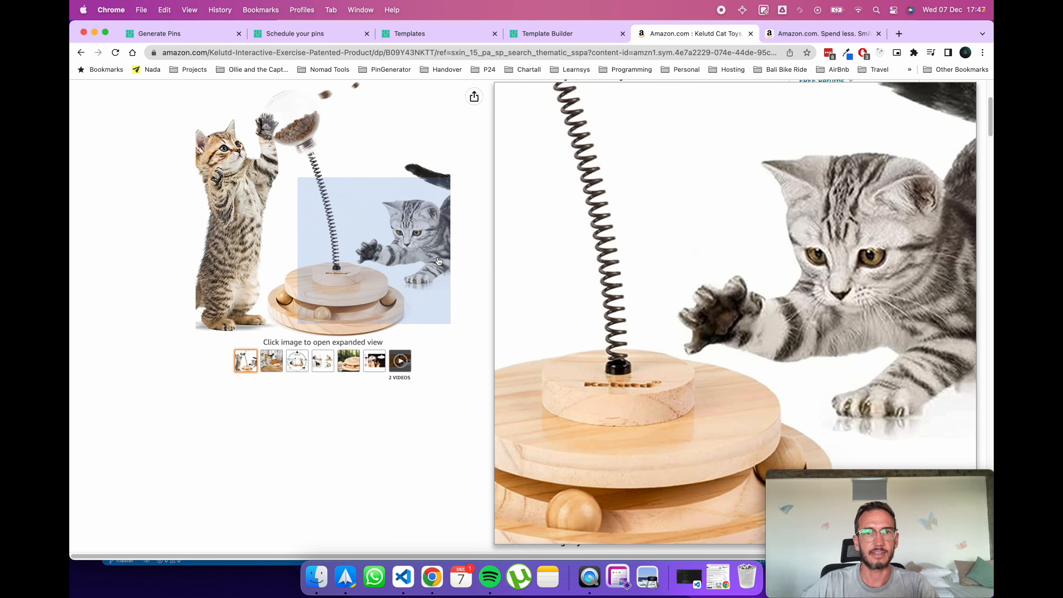
pyautogui.scroll(5, 76, 439)
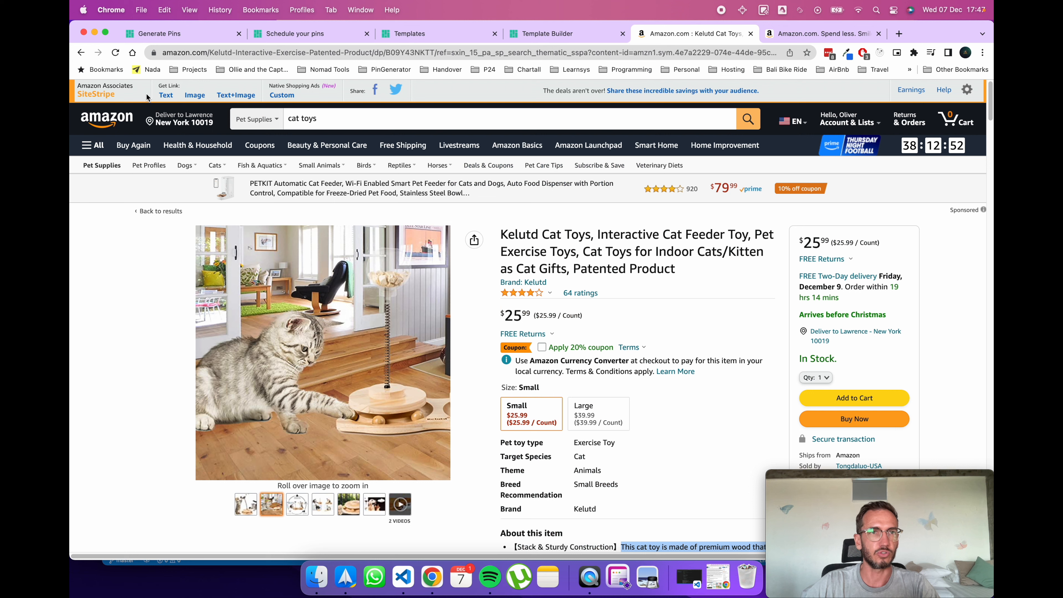
pyautogui.click(166, 95)
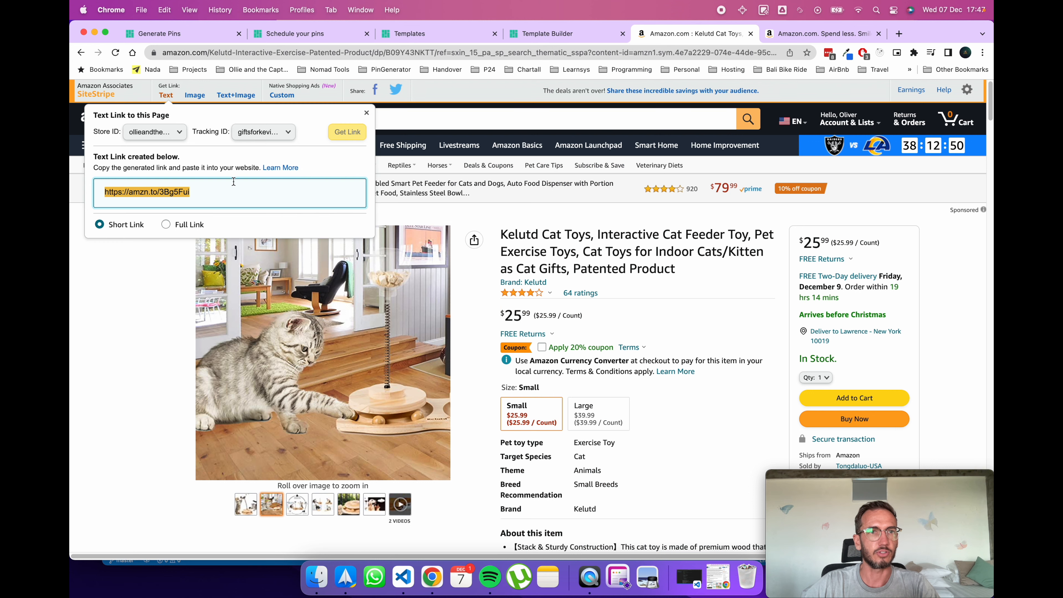
pyautogui.moveTo(206, 193); pyautogui.dragTo(104, 193)
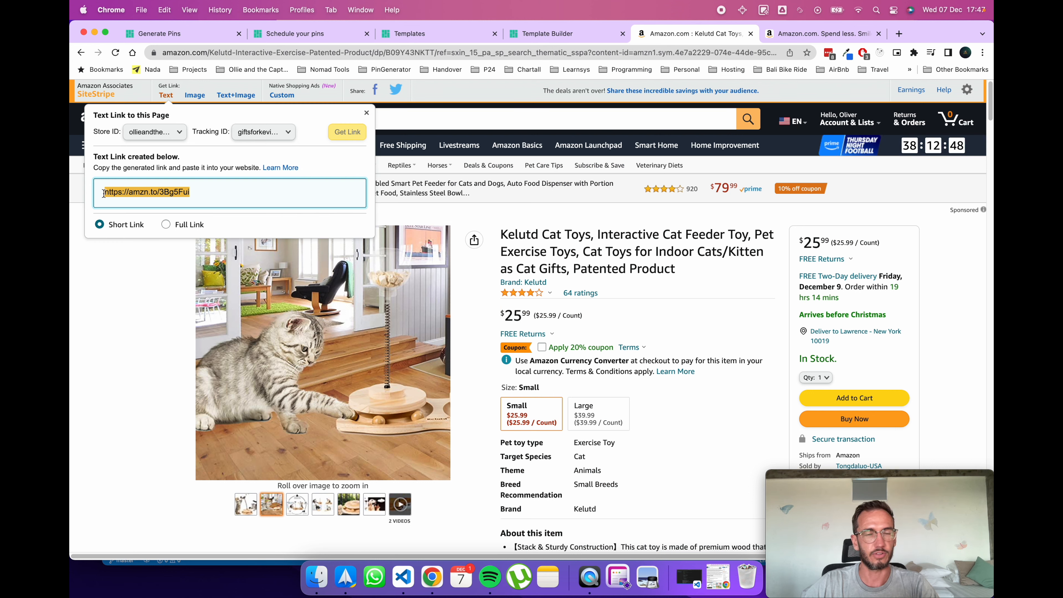
pyautogui.press('super+c')
pyautogui.click(183, 33)
pyautogui.click(206, 352)
pyautogui.press('super+v')
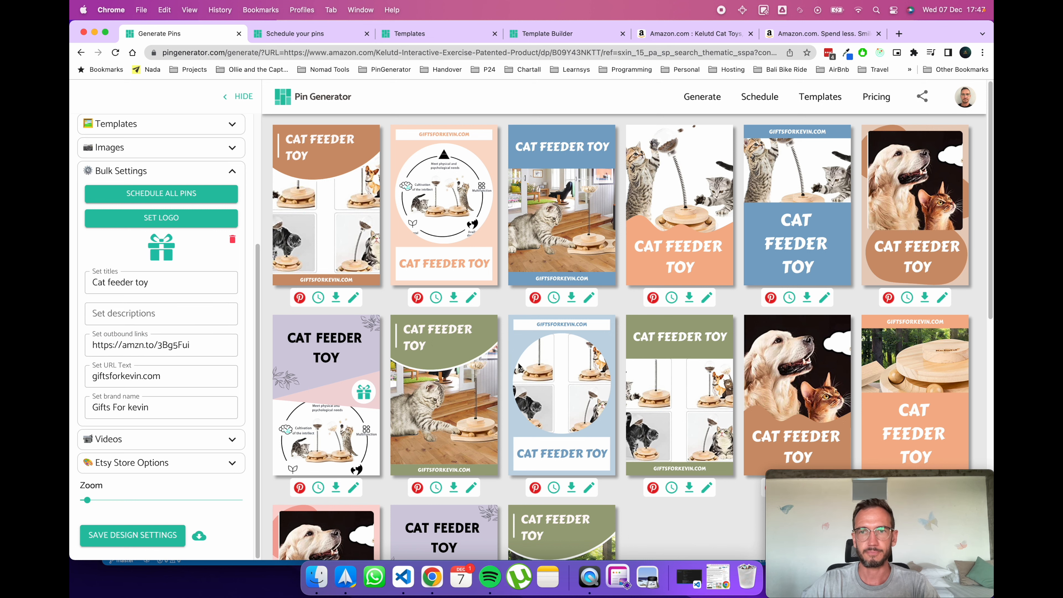
# Look over the generated cat feeder pins and move the kitten photo slightly down in the blue first-row pin
pyautogui.scroll(-2, 526, 386)
pyautogui.scroll(-5, 526, 386)
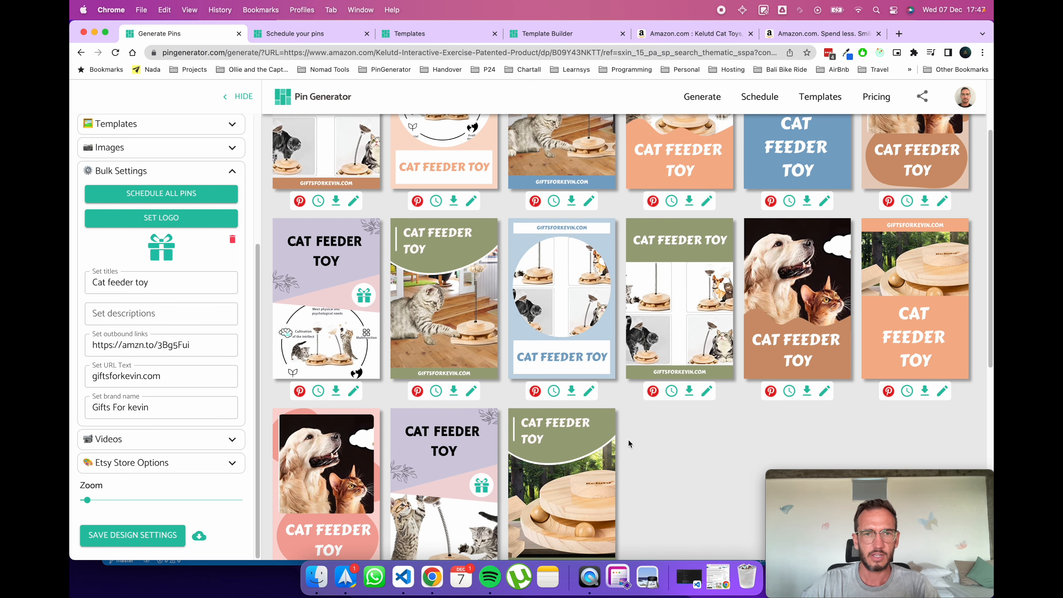
pyautogui.scroll(-3, 592, 484)
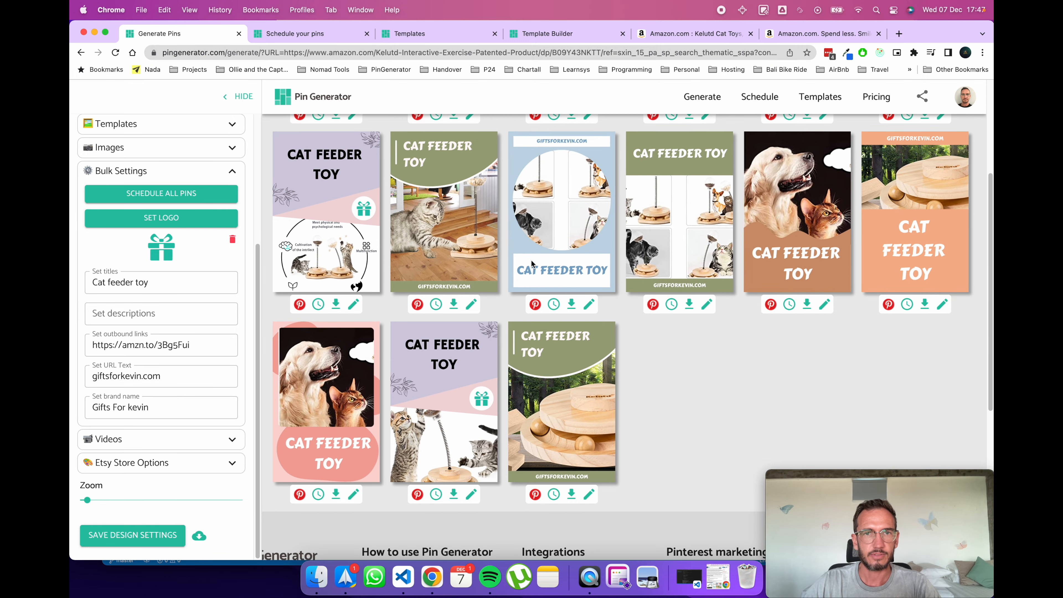
pyautogui.scroll(2, 463, 318)
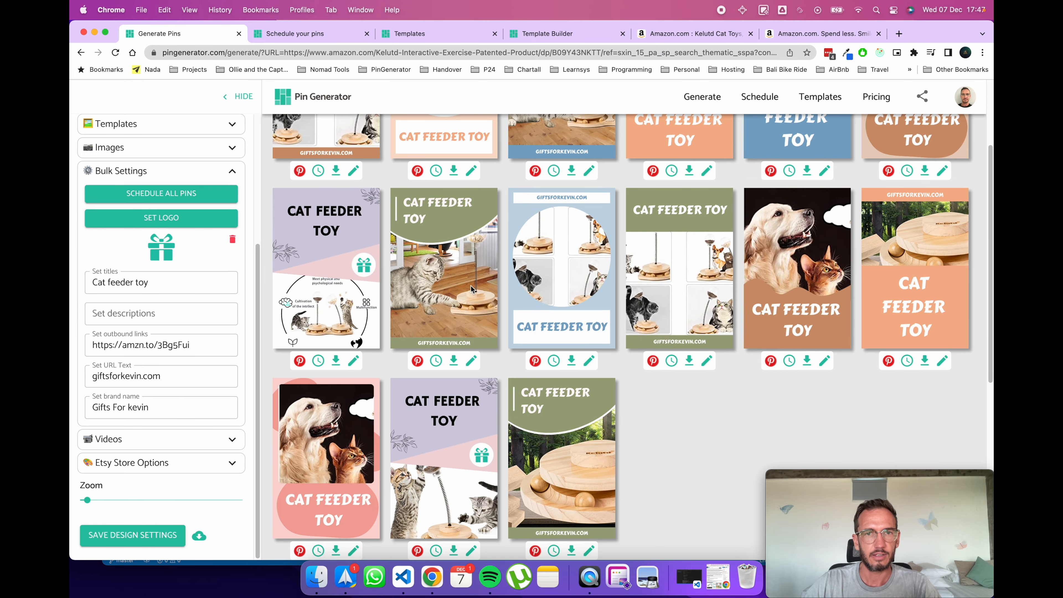
pyautogui.scroll(3, 467, 288)
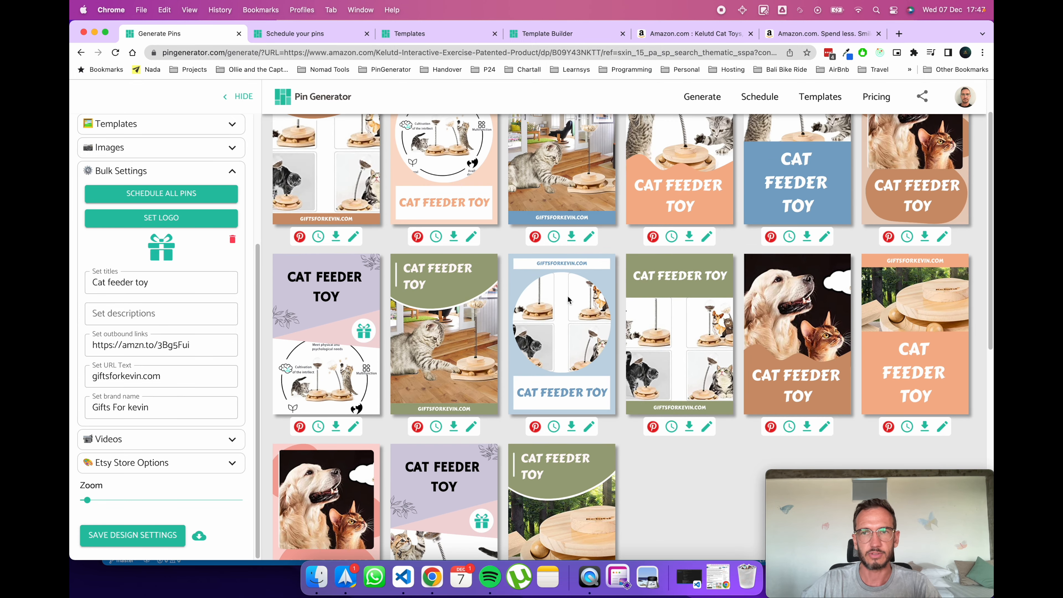
pyautogui.click(704, 183)
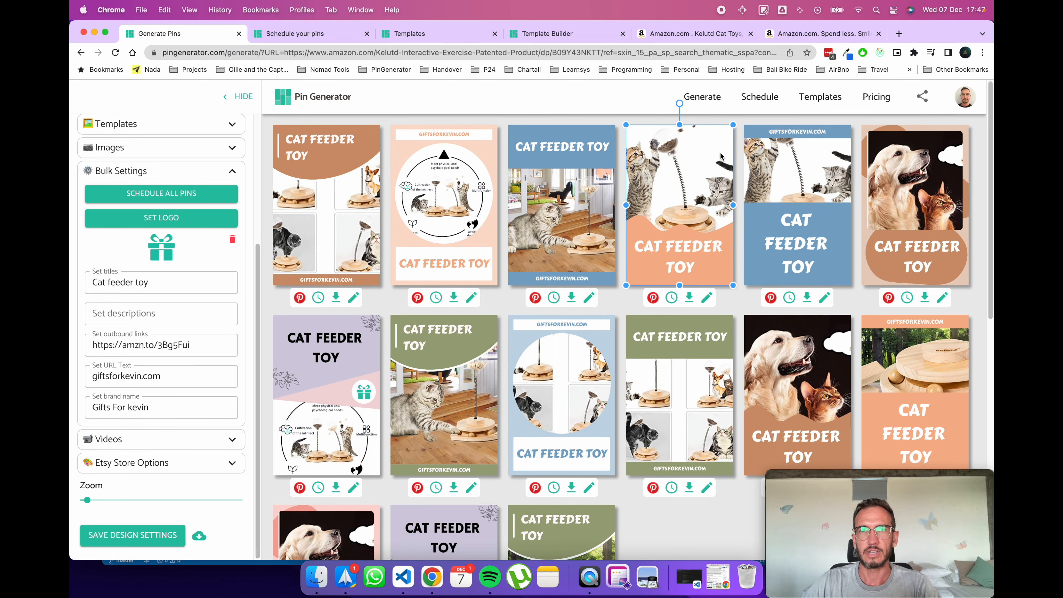
pyautogui.click(802, 160)
pyautogui.moveTo(801, 160); pyautogui.dragTo(798, 166)
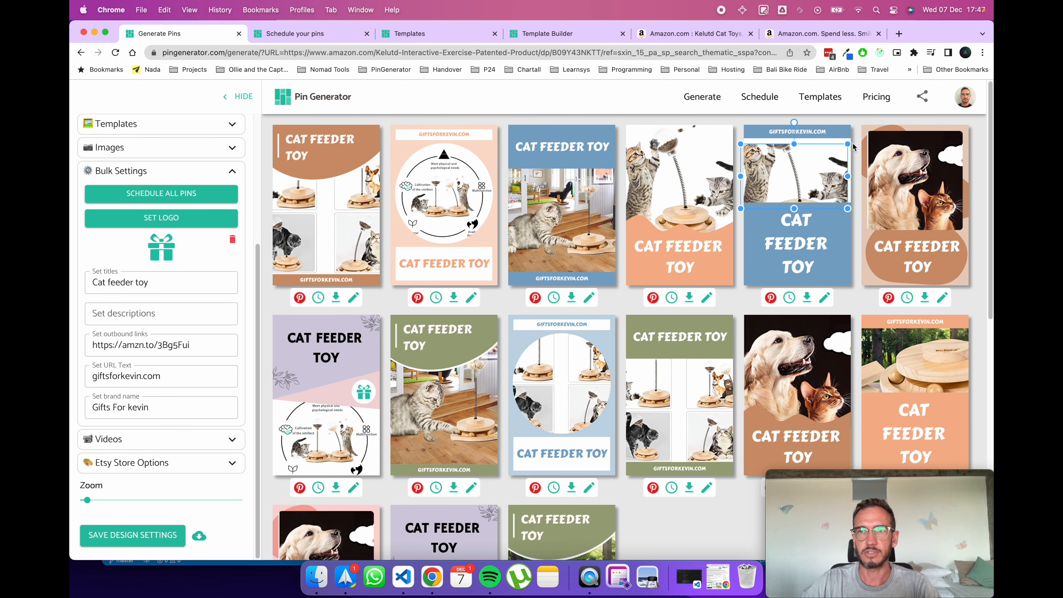